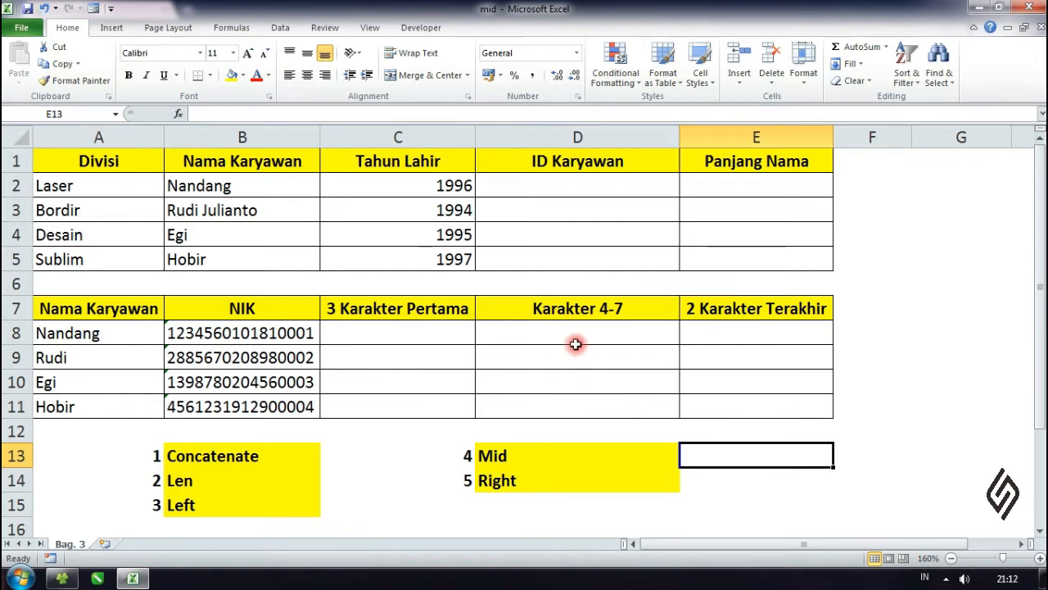
Examine the employee table's first data row, its empty ID Karyawan and Panjang Nama columns, and the list of text functions below the tables
click(154, 191)
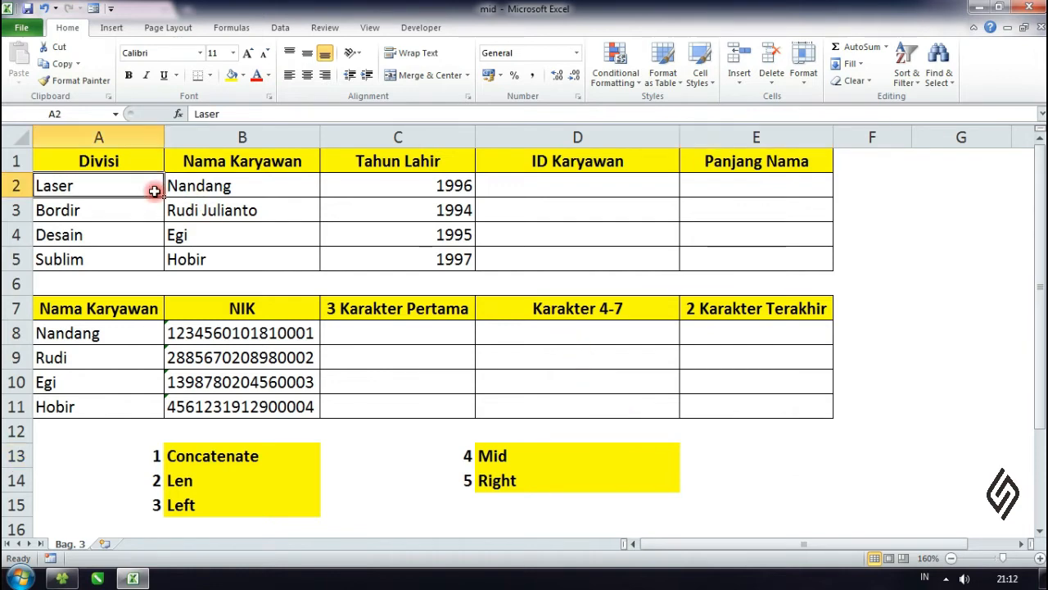
click(209, 186)
click(353, 187)
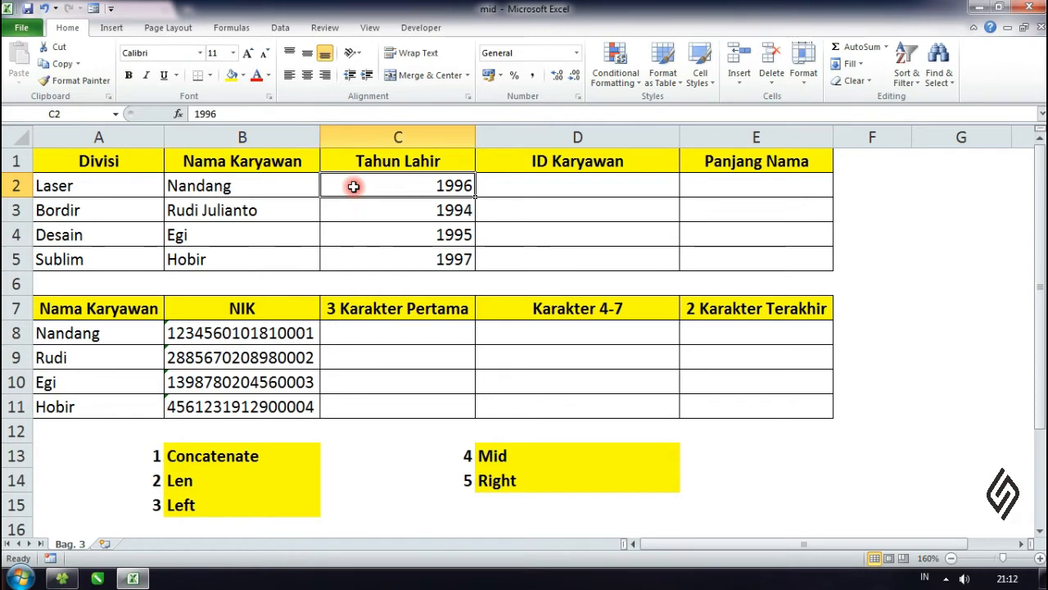
click(524, 182)
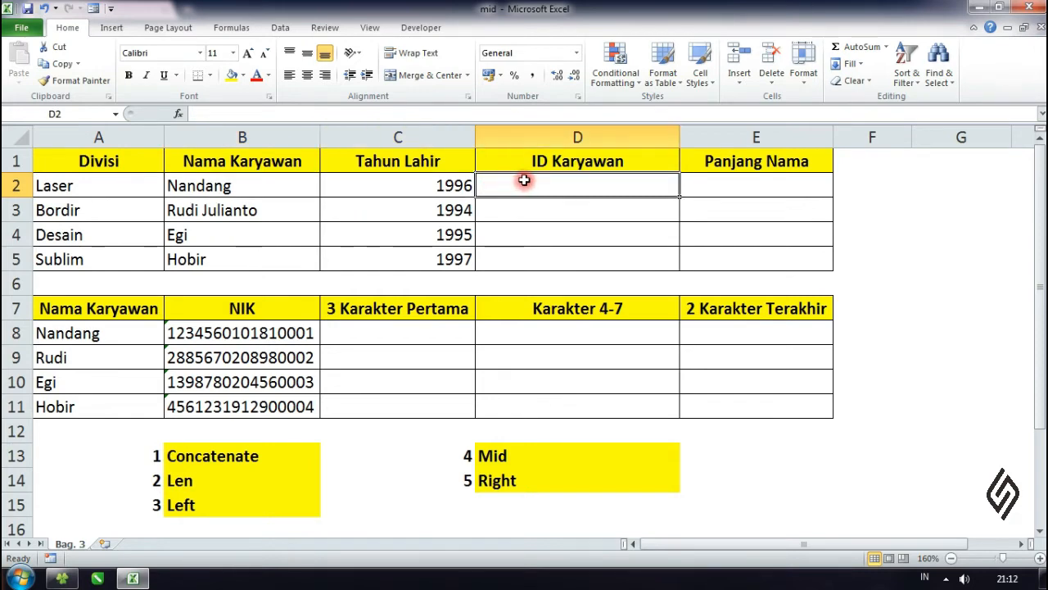
click(696, 183)
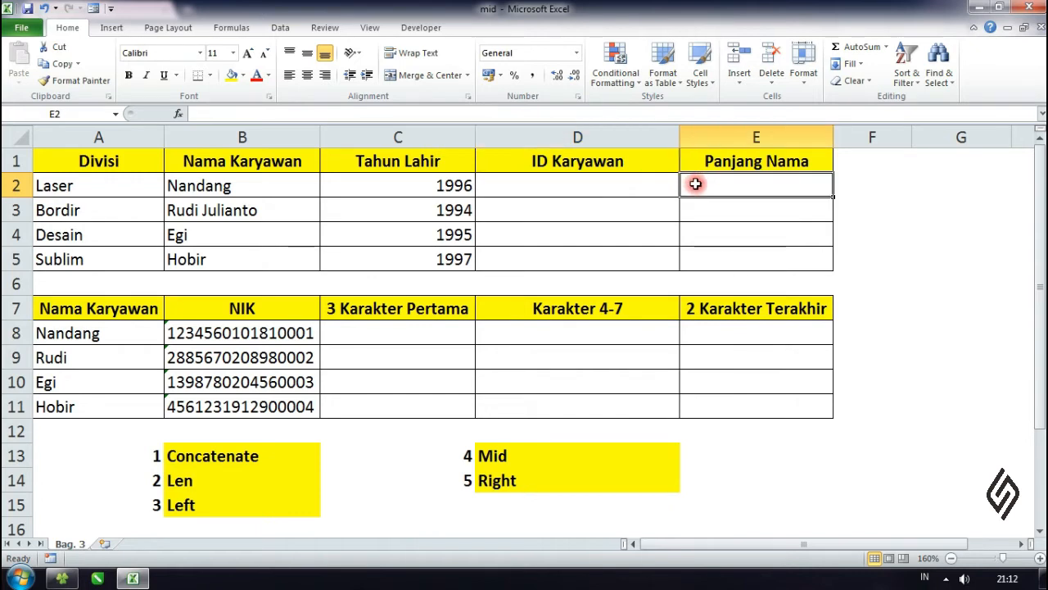
click(217, 186)
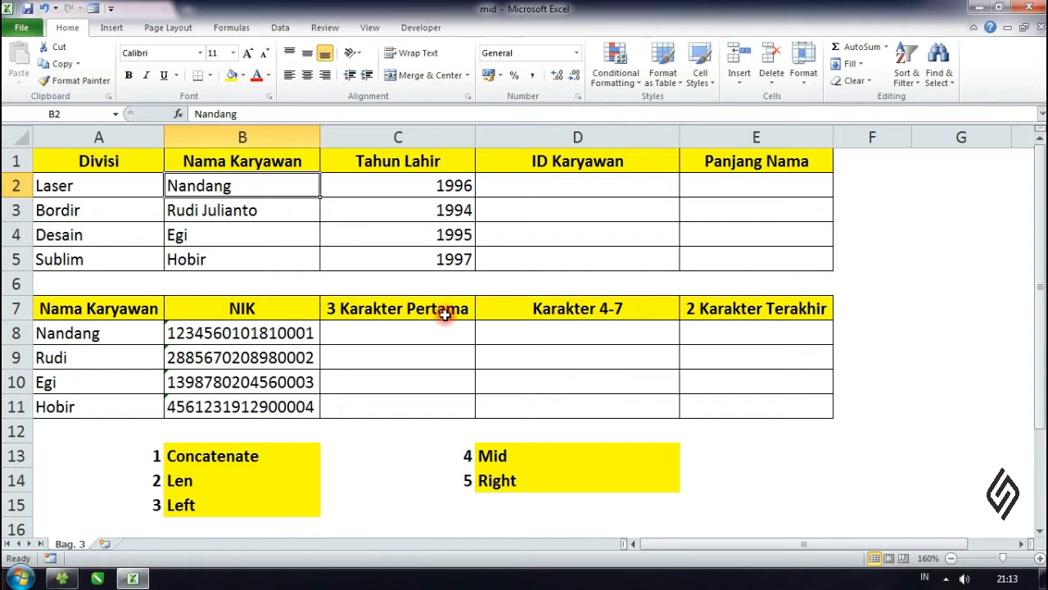
click(531, 460)
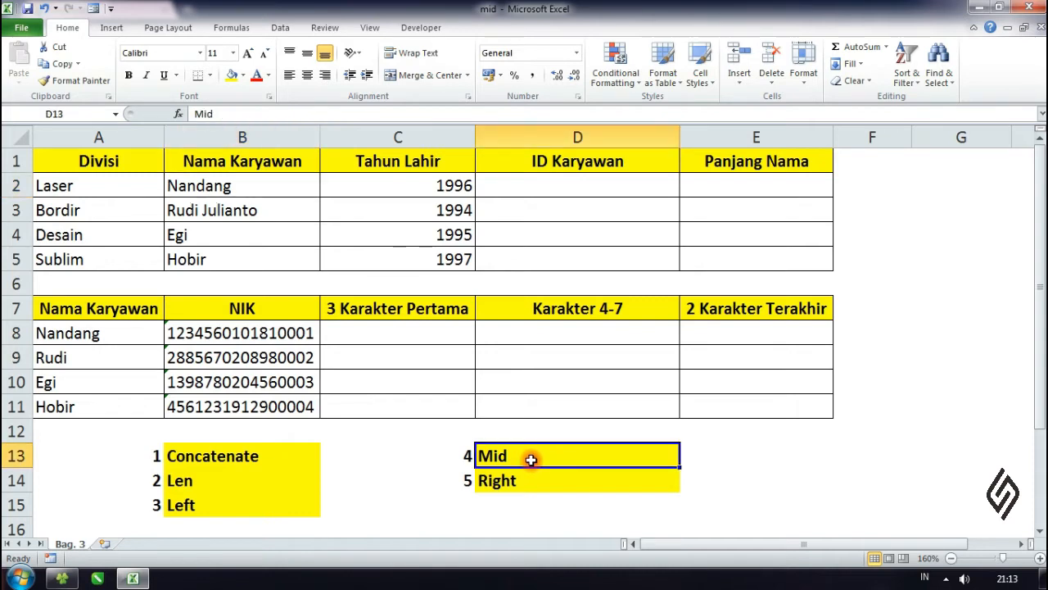
drag(532, 460, 308, 512)
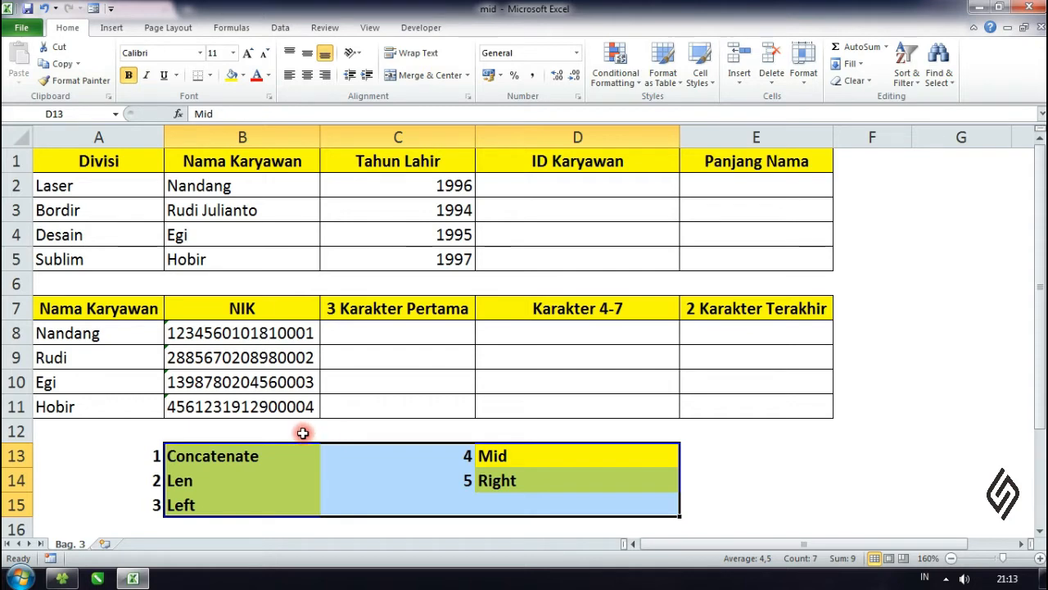
click(236, 483)
click(236, 505)
click(488, 459)
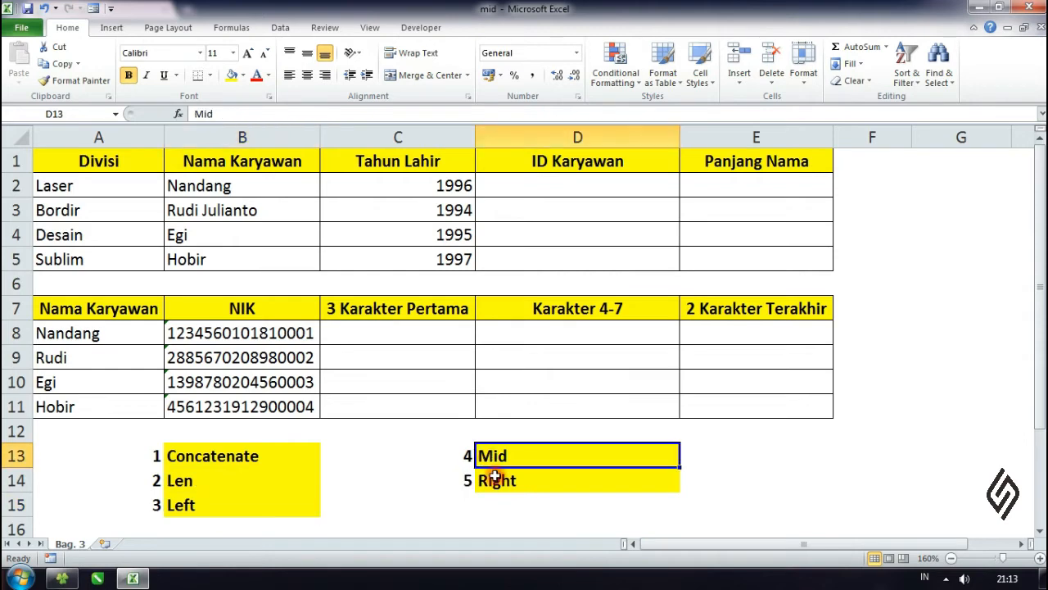
click(496, 481)
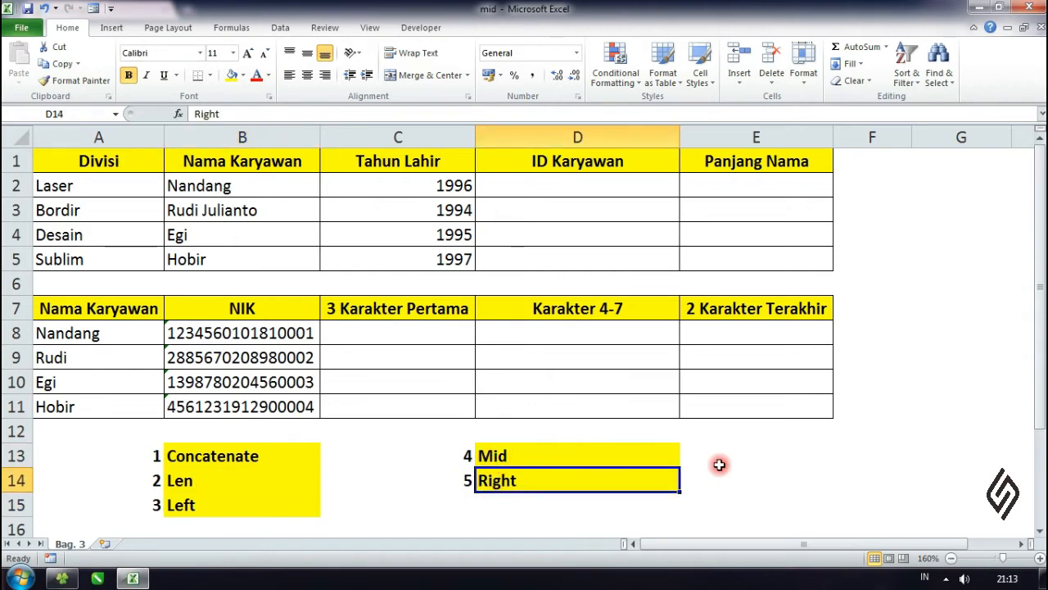
click(772, 455)
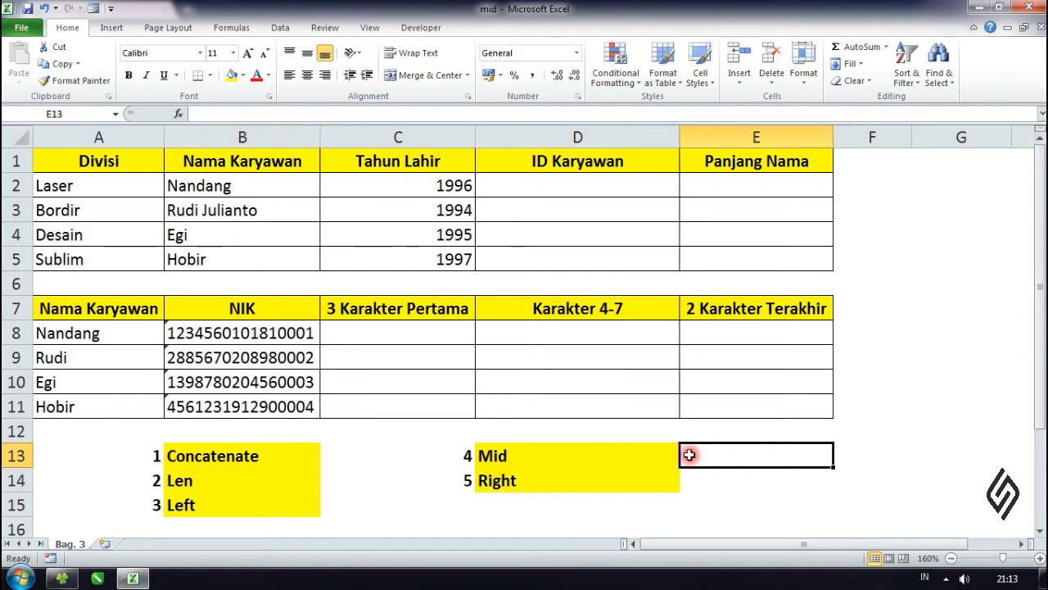
Enter =CONCATENATE(A2;B2;C2) in cell D2 to join the division, employee name and birth year
click(570, 182)
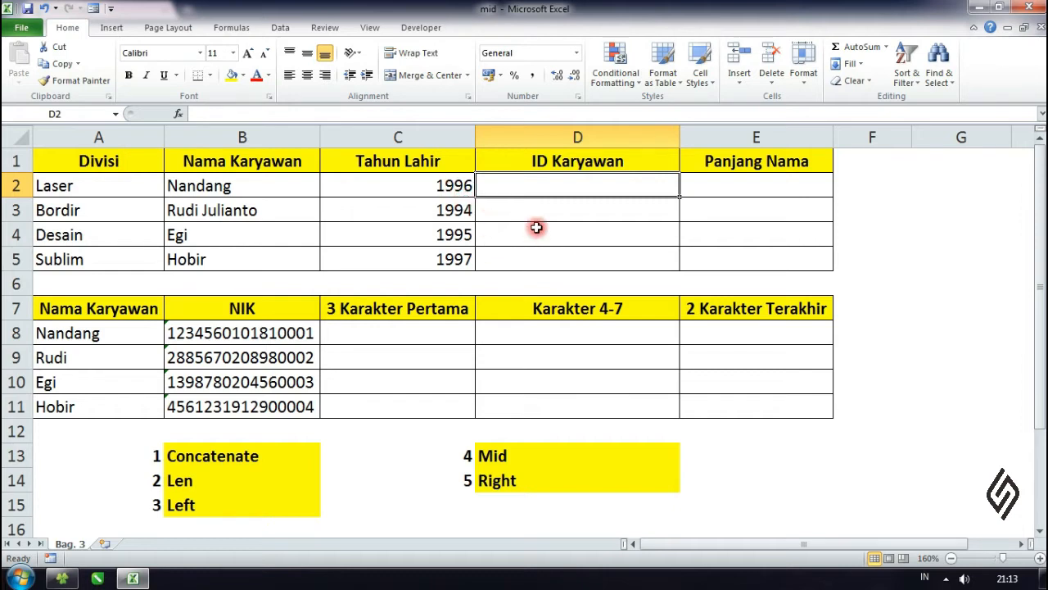
text(=)
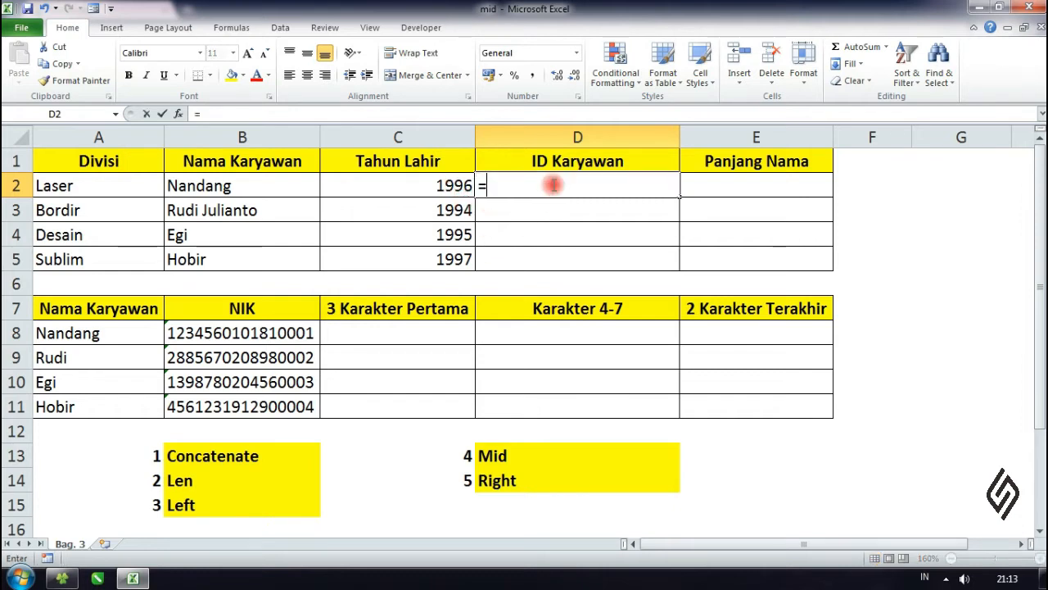
text(co)
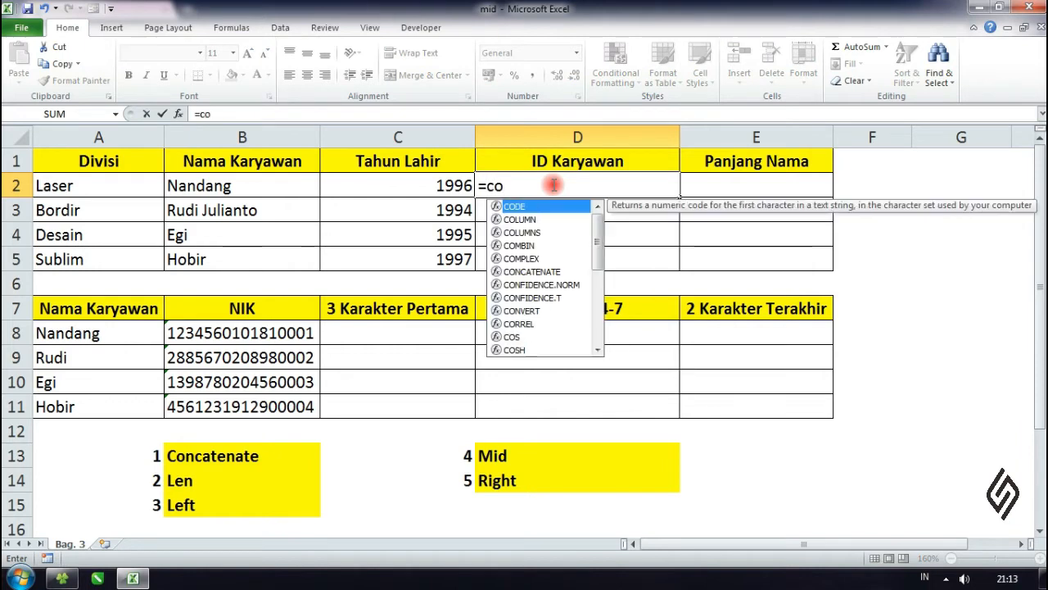
text(nca)
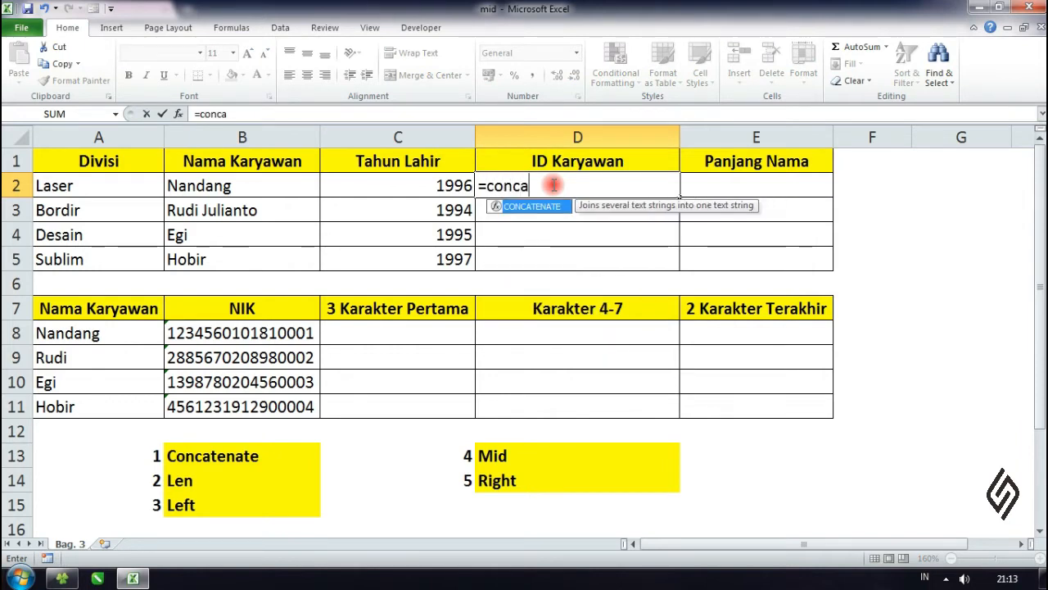
text(tenate)
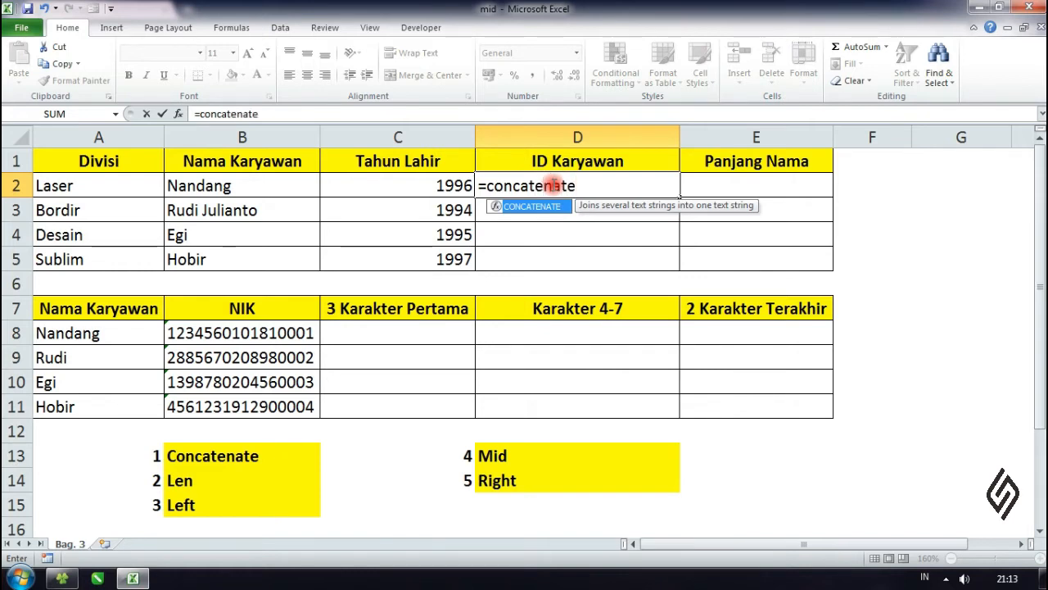
text(()
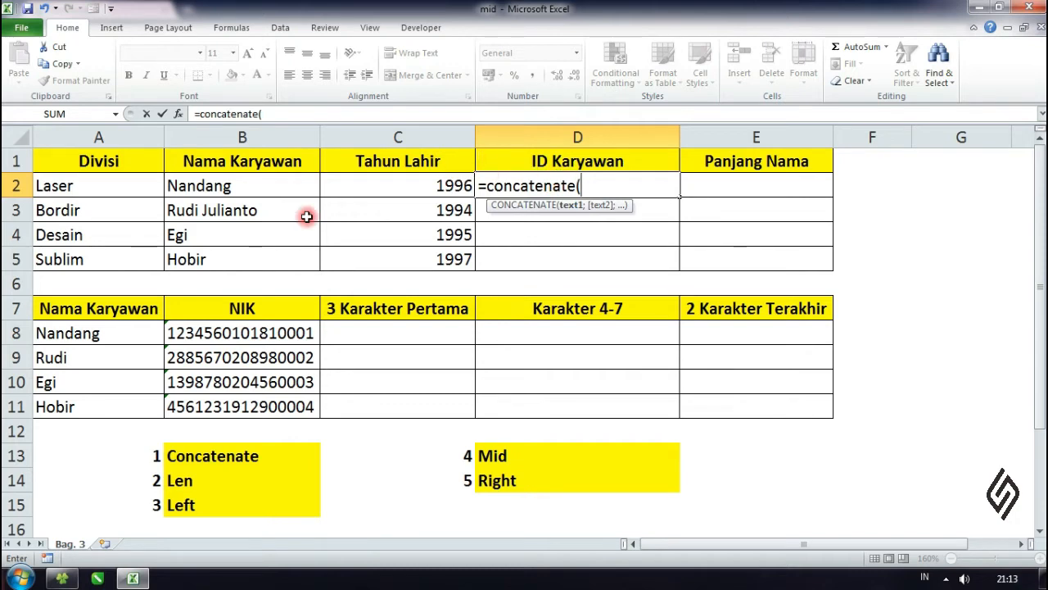
click(132, 188)
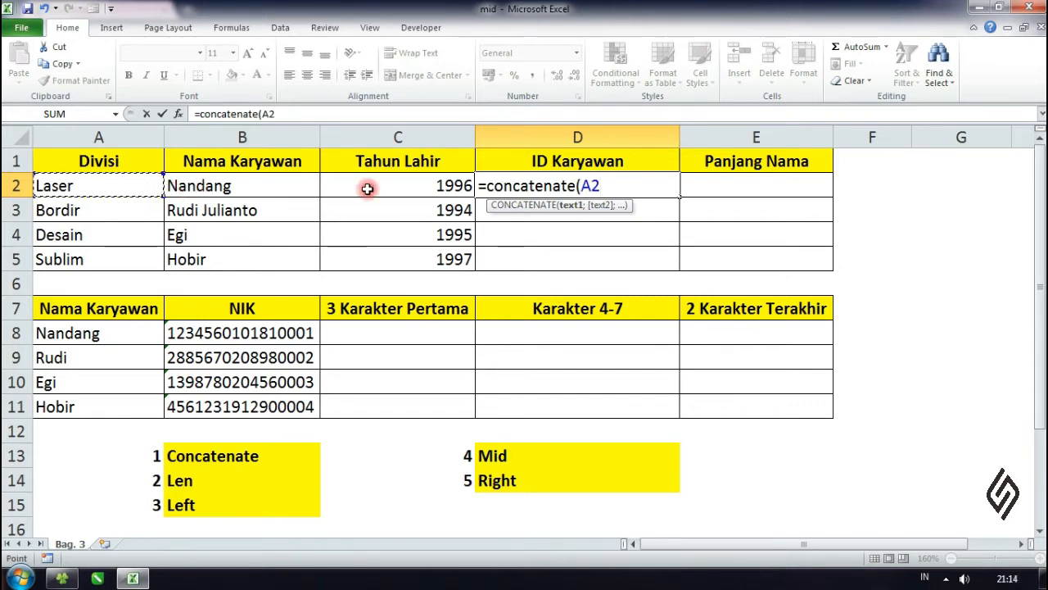
text(;)
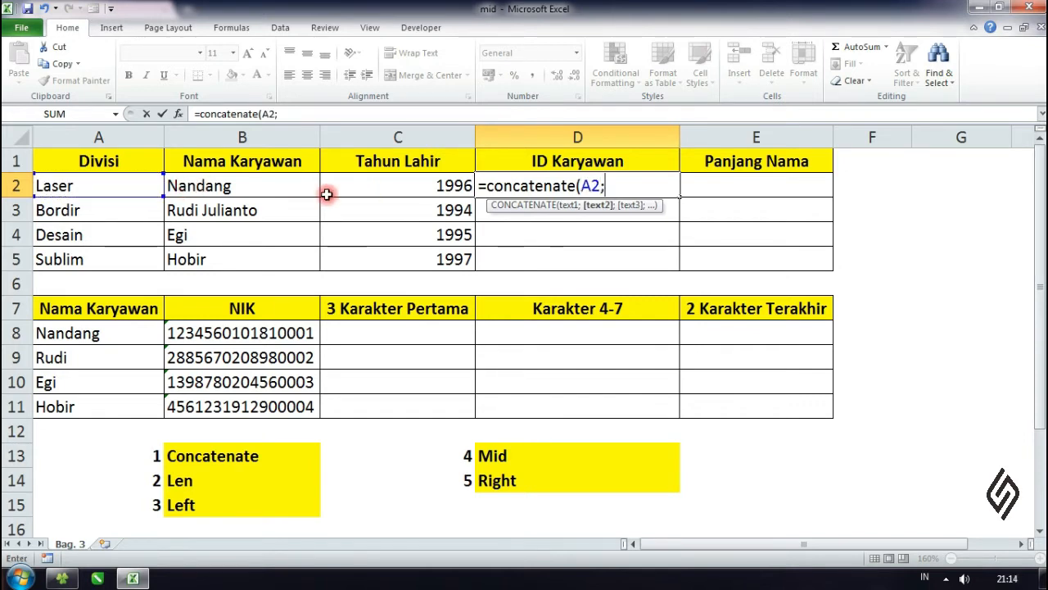
click(270, 185)
text(;B2)
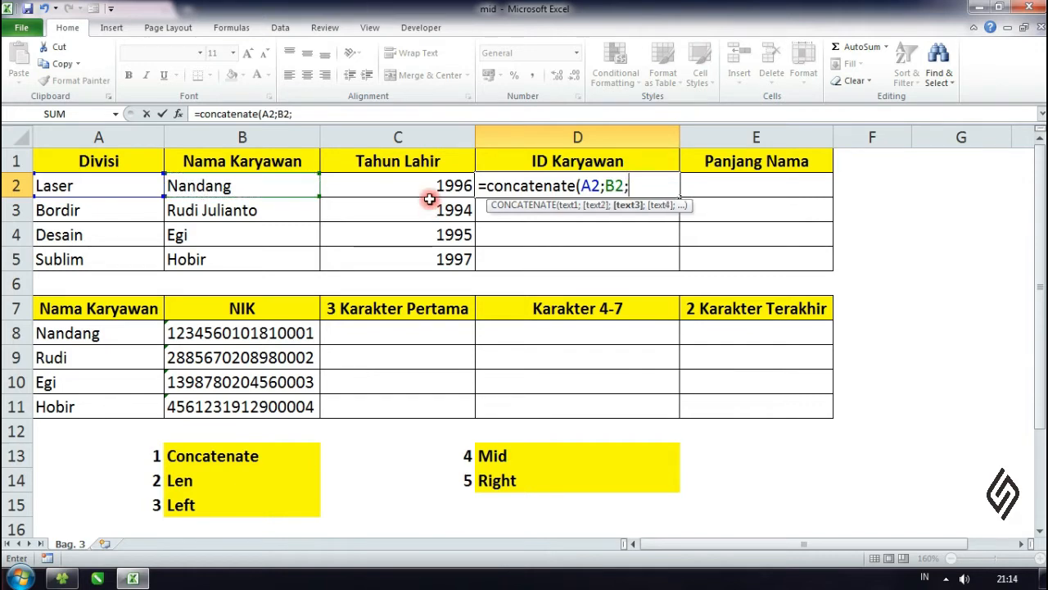
text(;)
key(BackSpace)
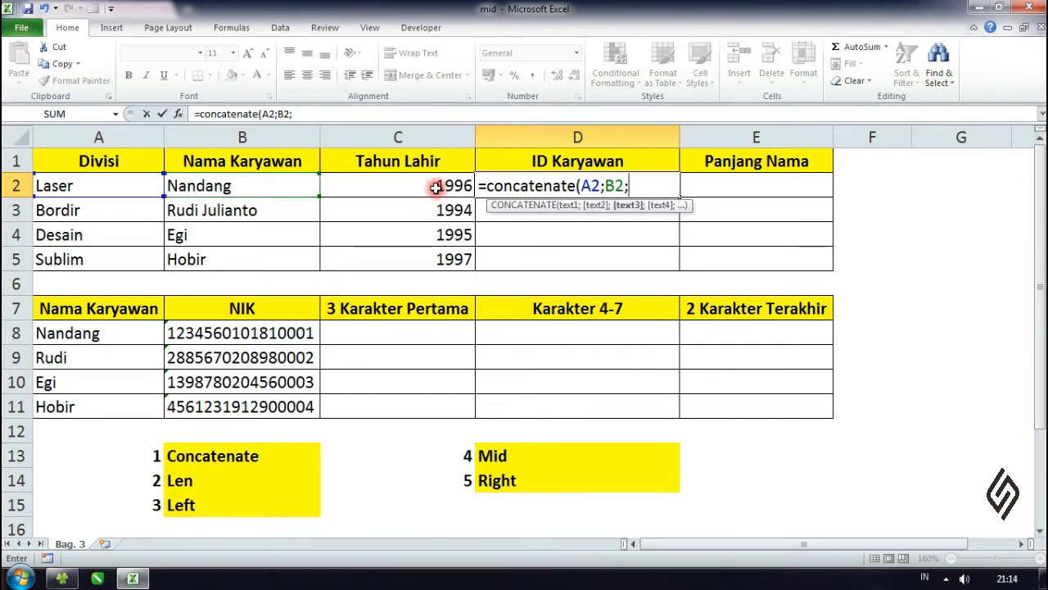
click(435, 187)
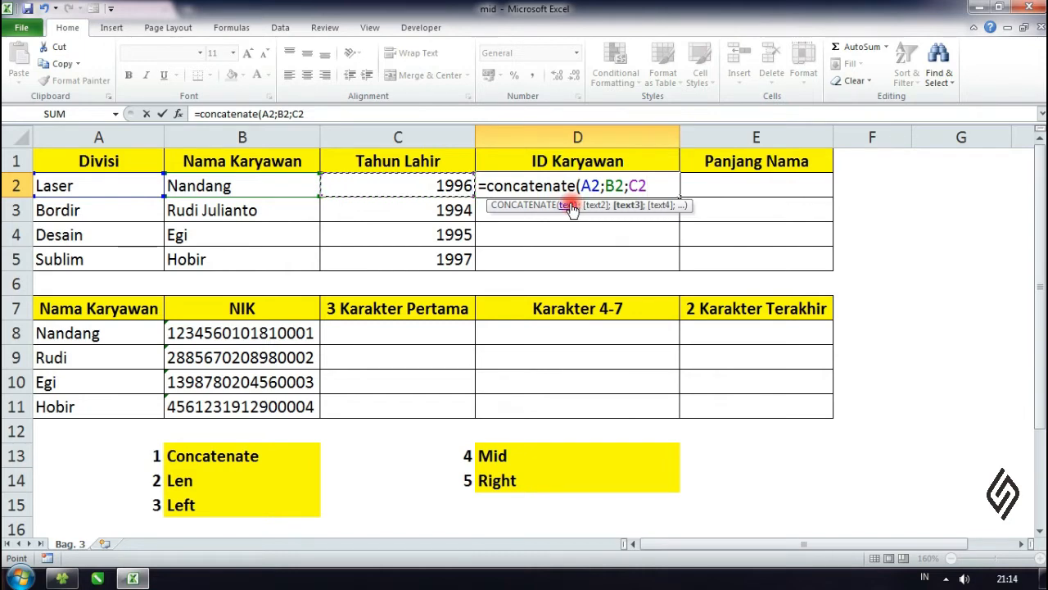
text())
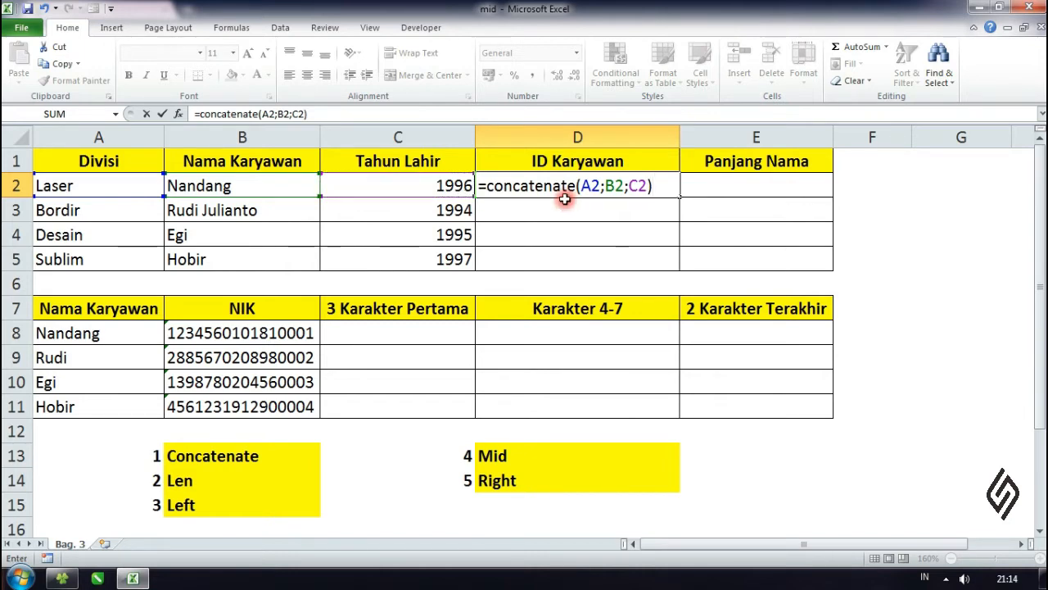
key(Return)
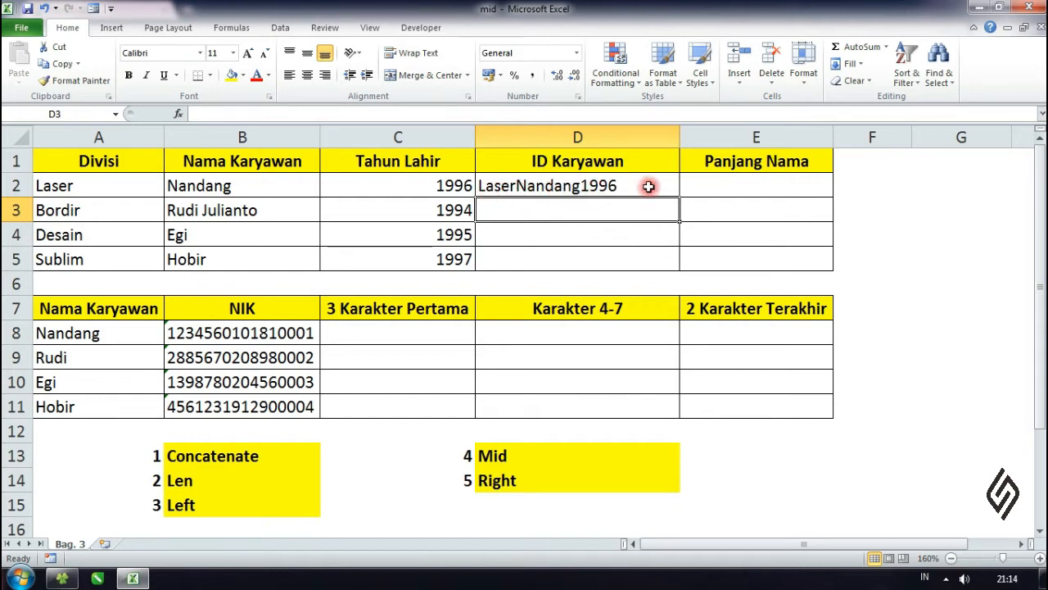
click(529, 185)
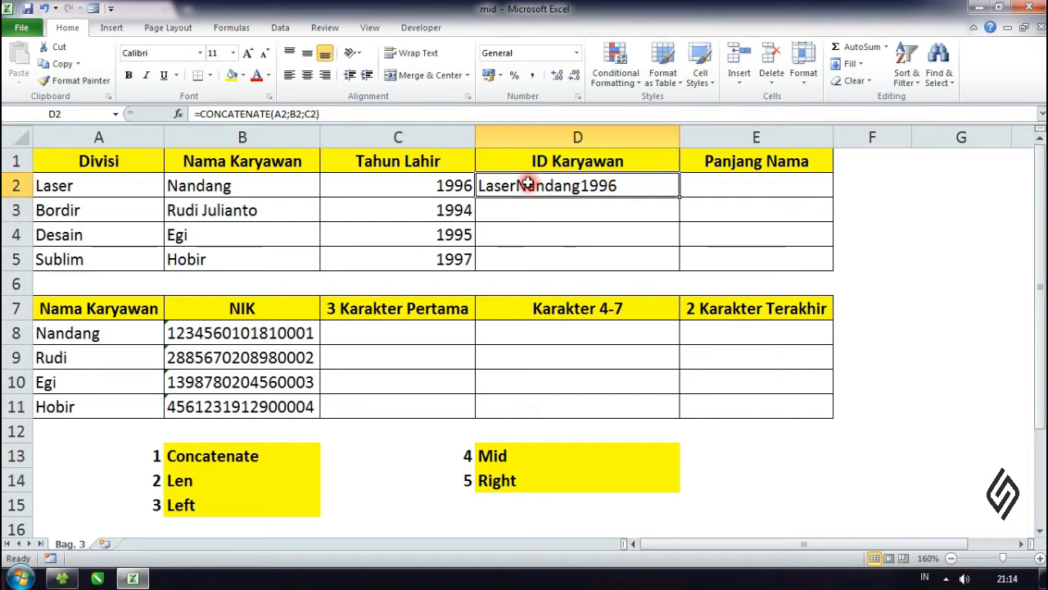
double_click(529, 185)
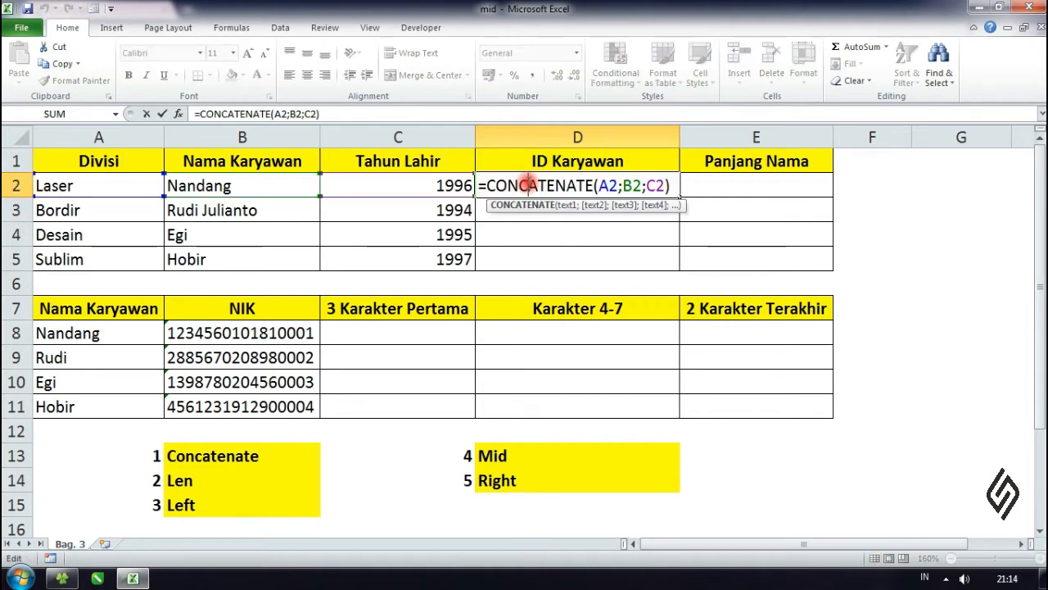
key(Escape)
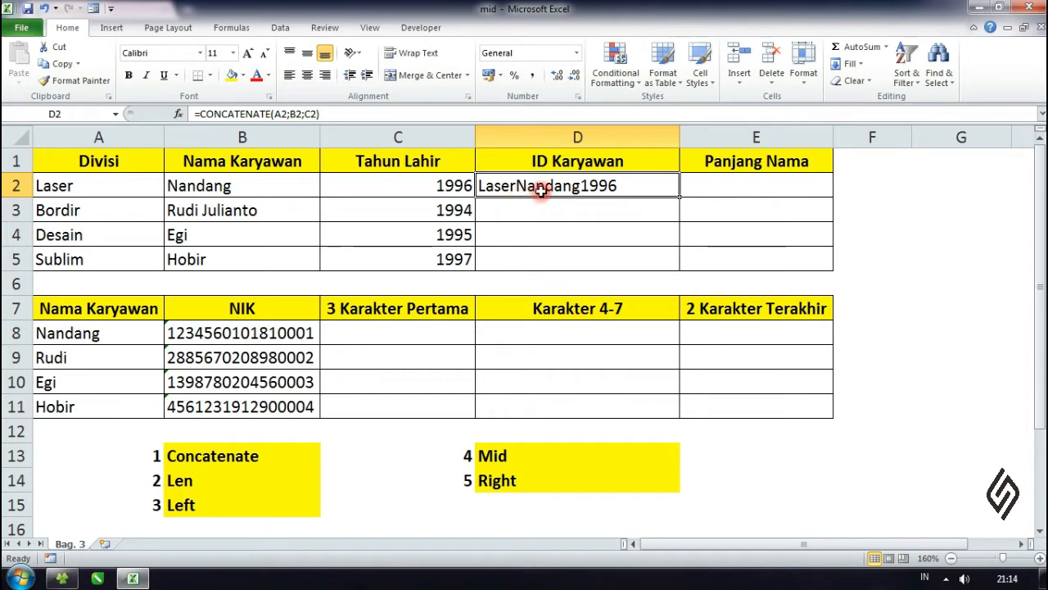
click(602, 228)
Replace the formula in D2 with =CONCATENATE(A2;"-";B2;"-";C2) so dashes separate the division, name and birth year
click(598, 187)
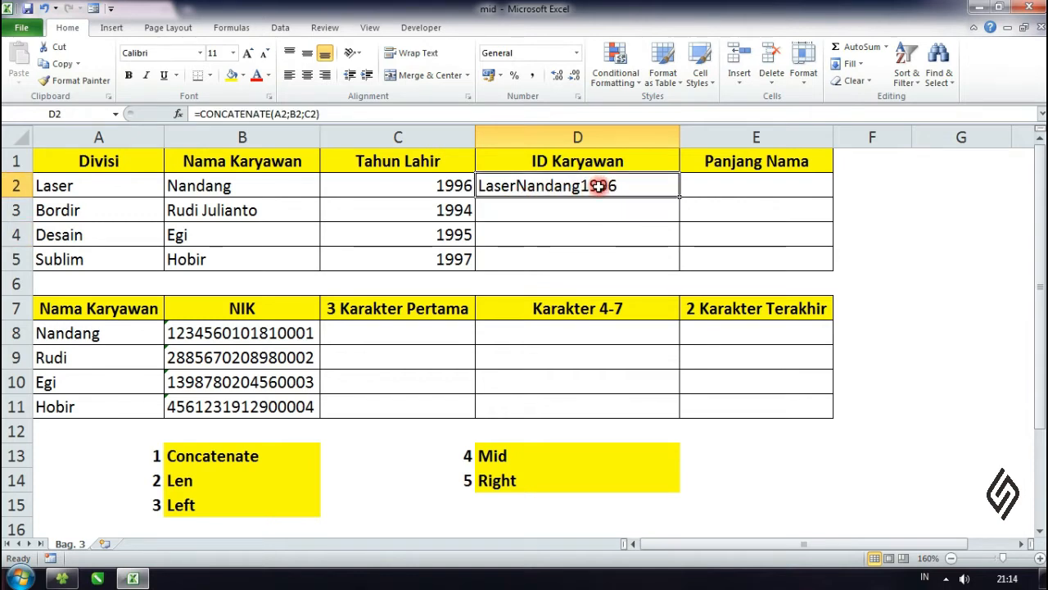
text(=)
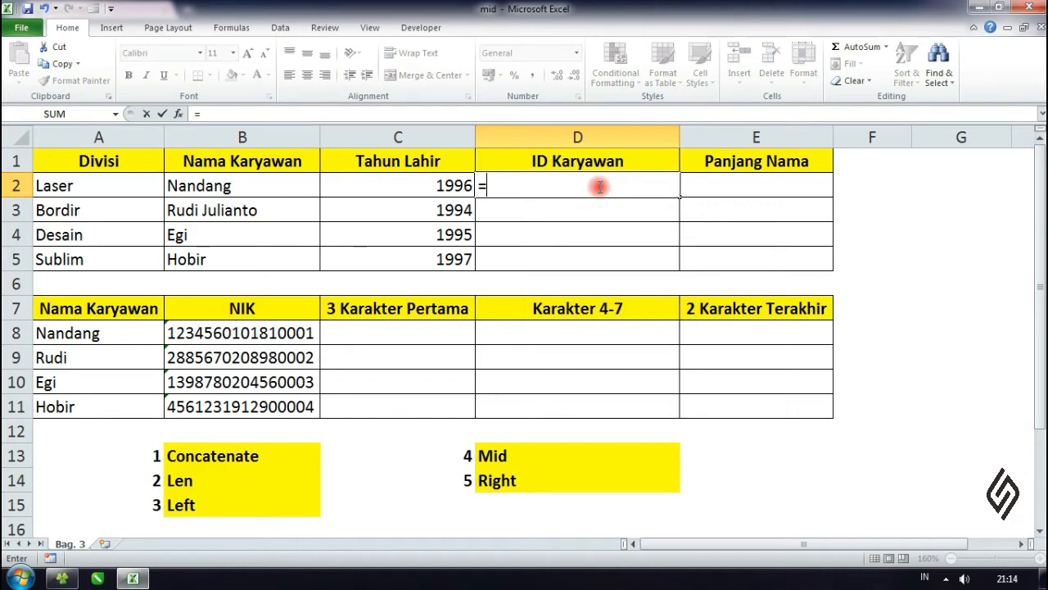
text(cont)
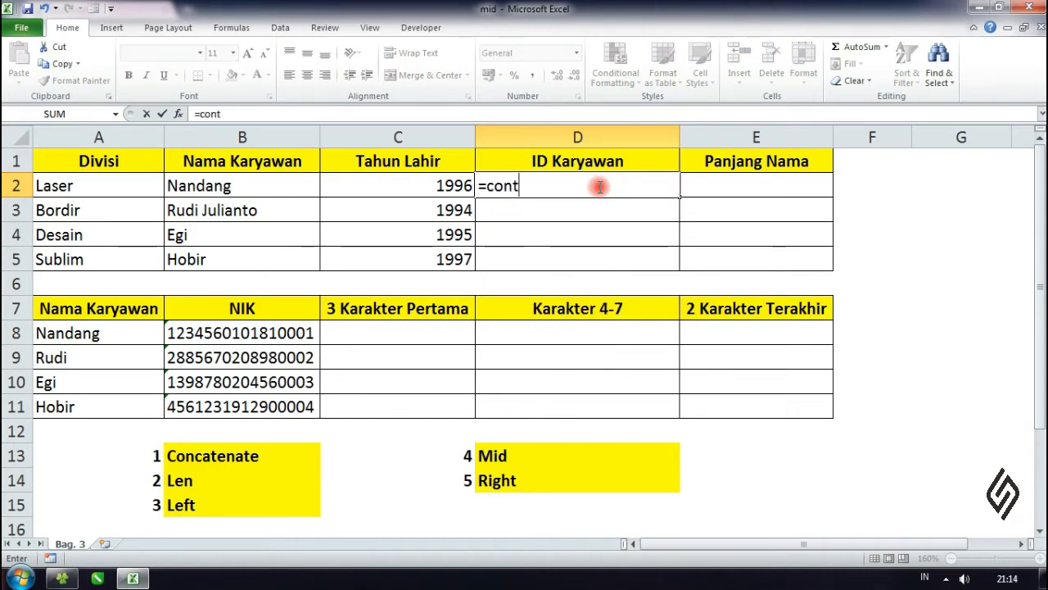
key(BackSpace)
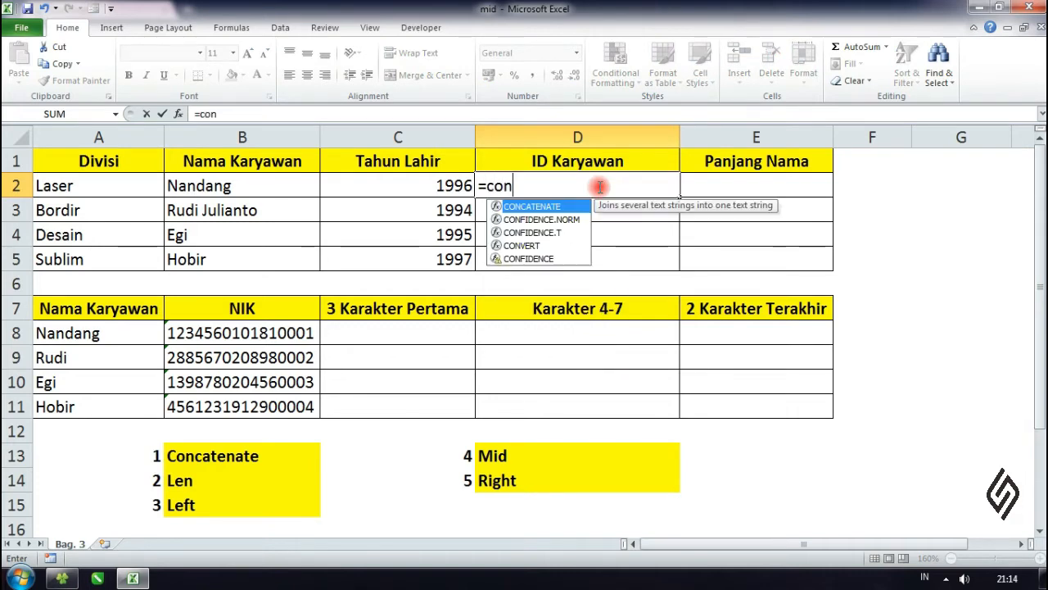
double_click(555, 208)
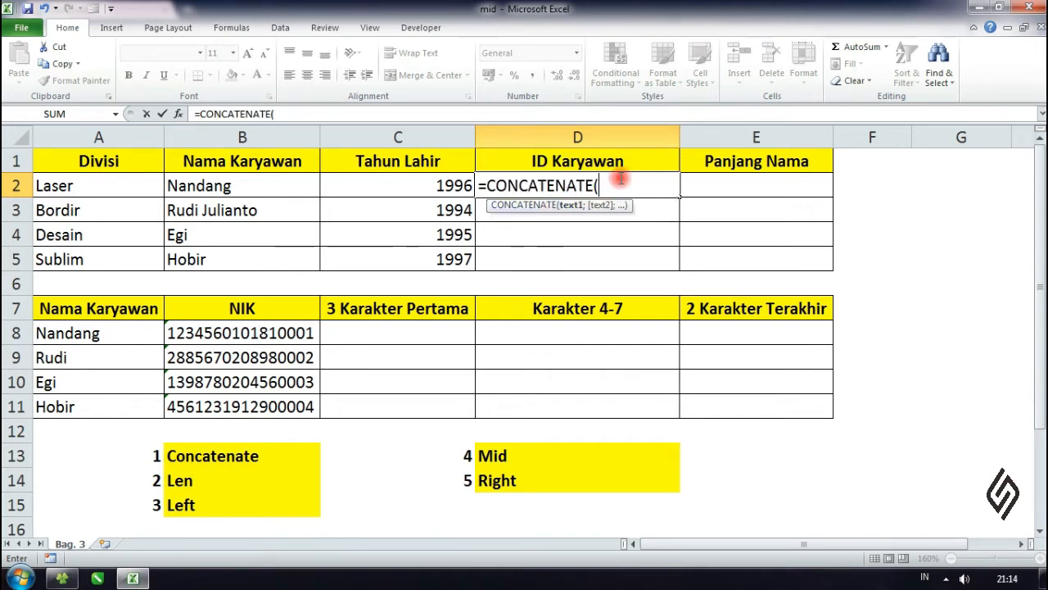
click(117, 187)
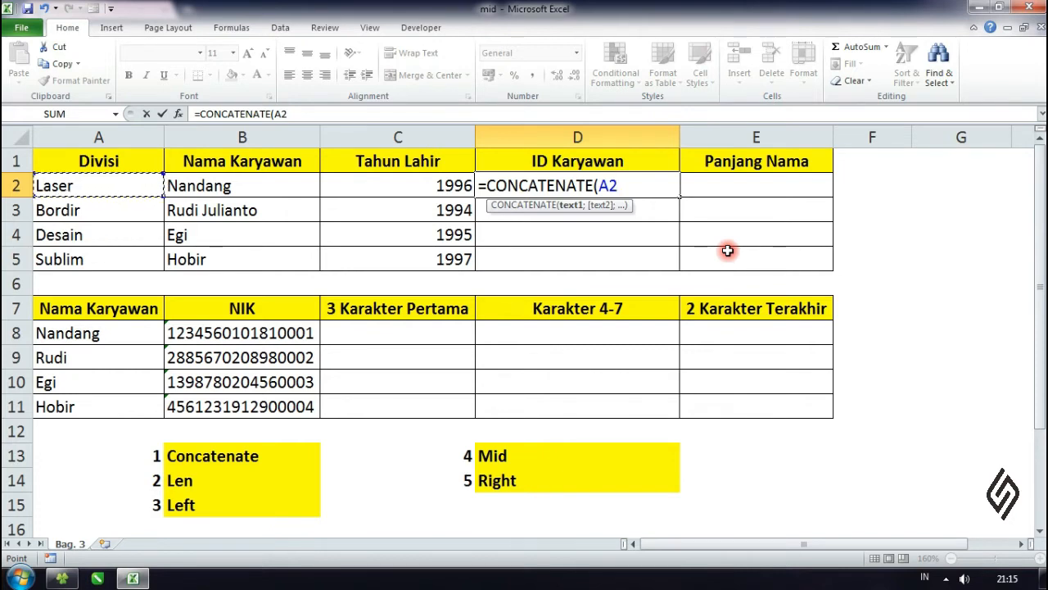
text(;"-)
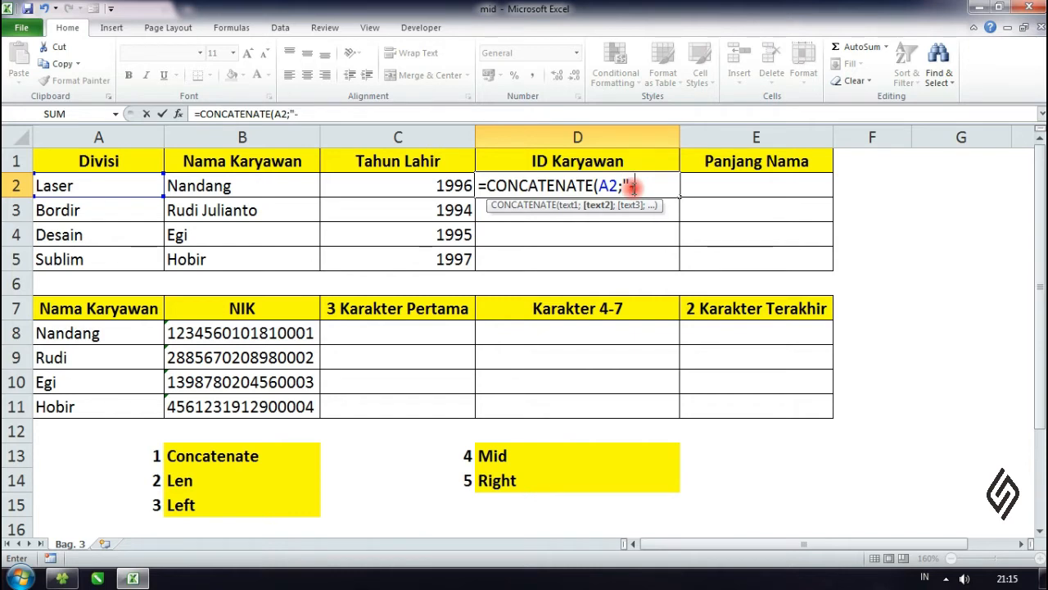
text(";)
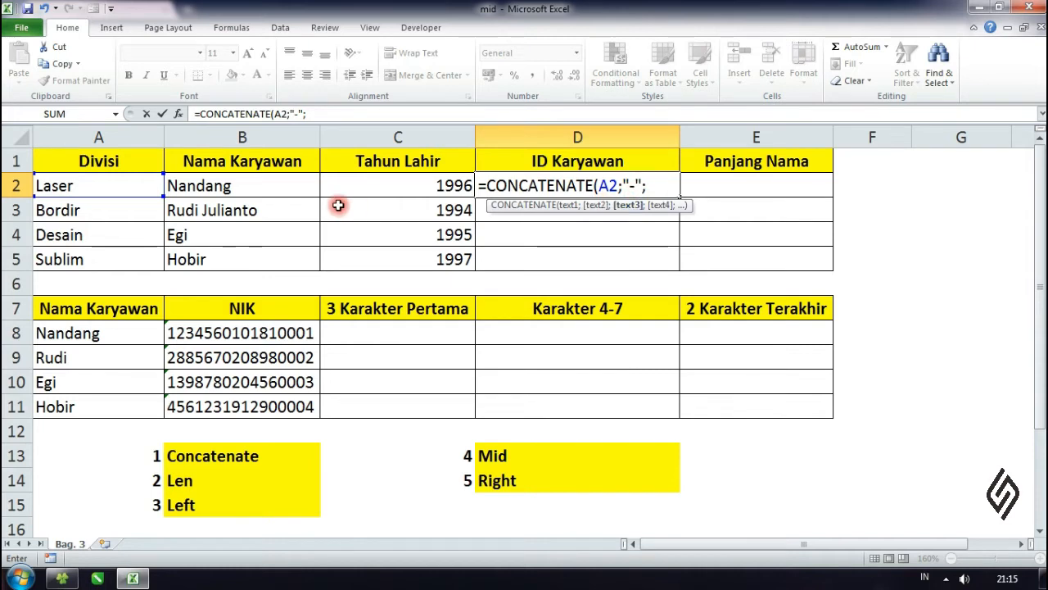
click(280, 189)
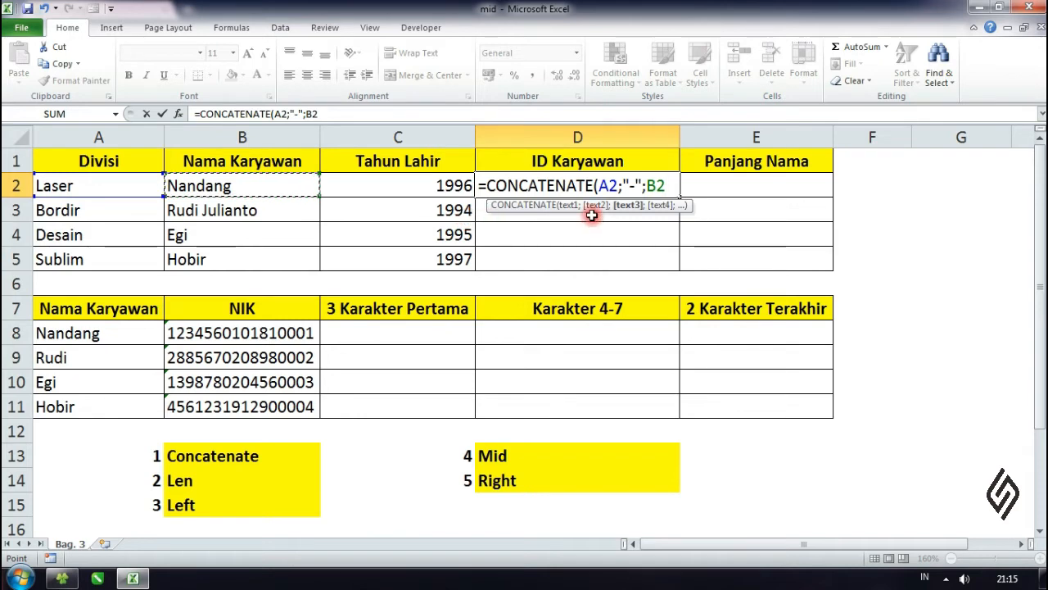
text(;"-)
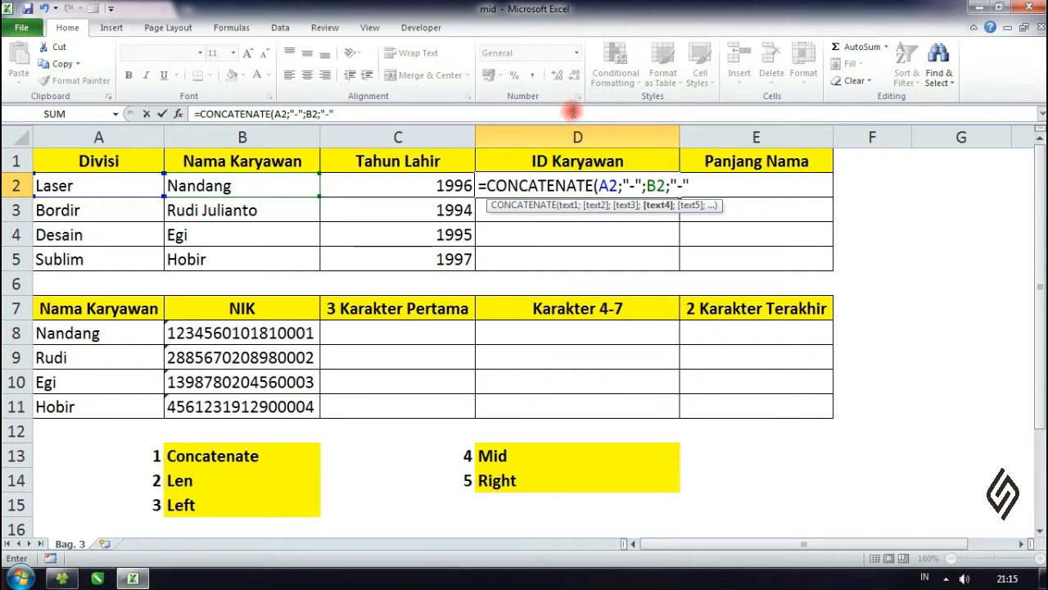
text(;)
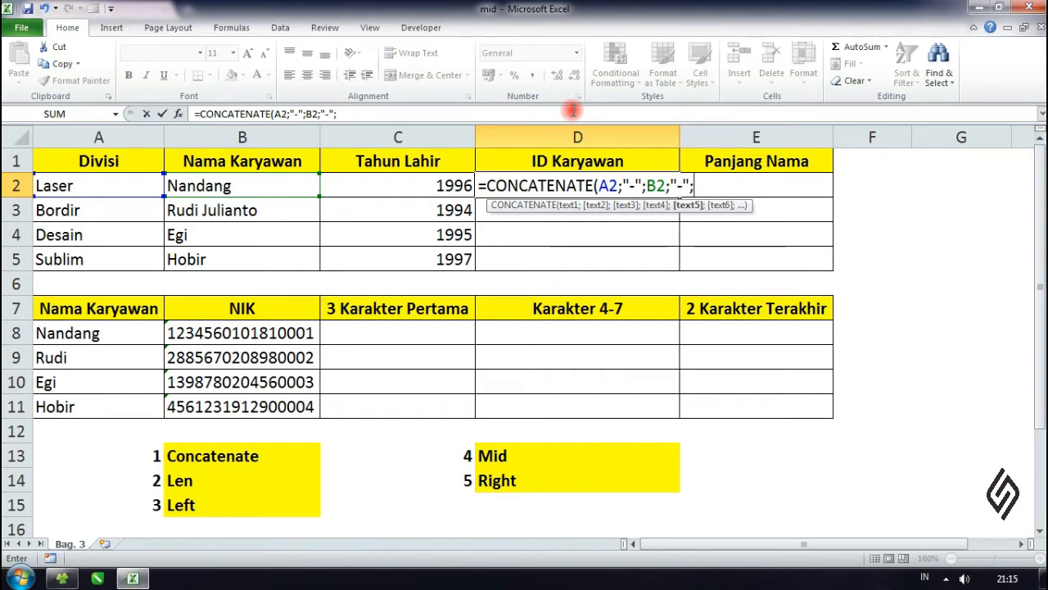
click(445, 187)
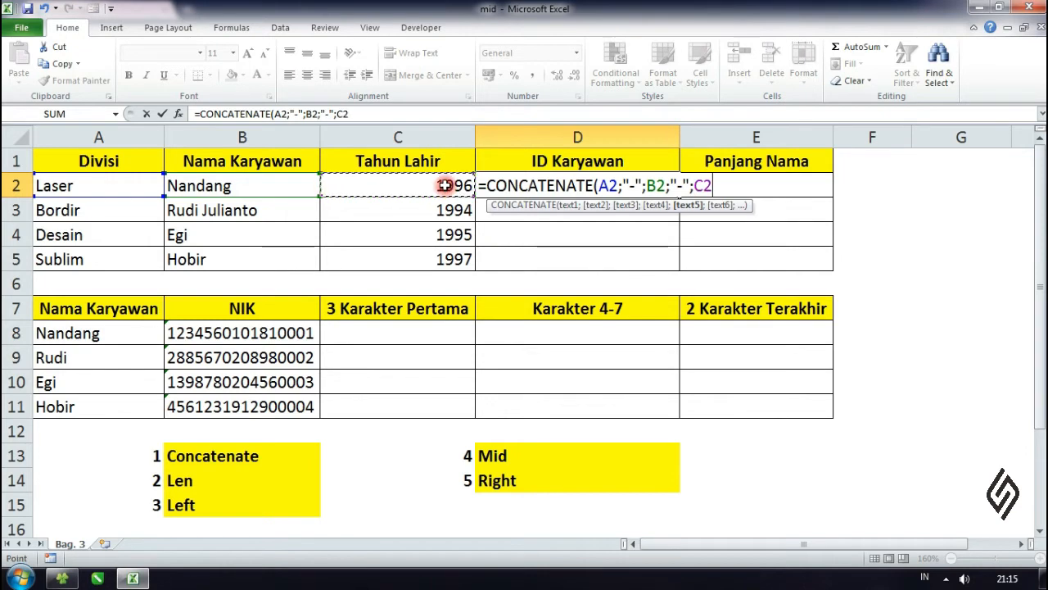
text())
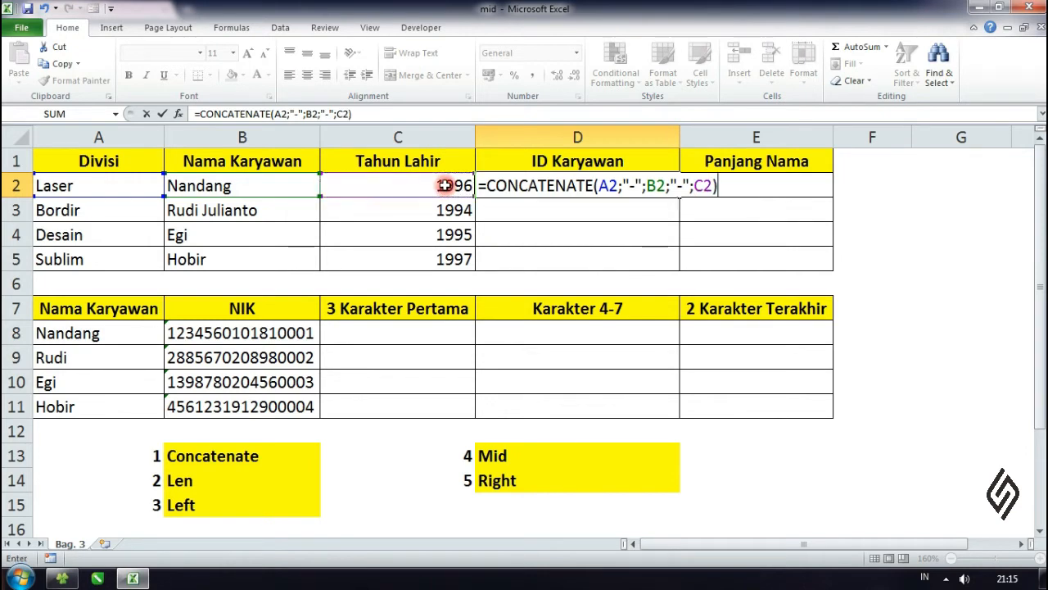
key(Return)
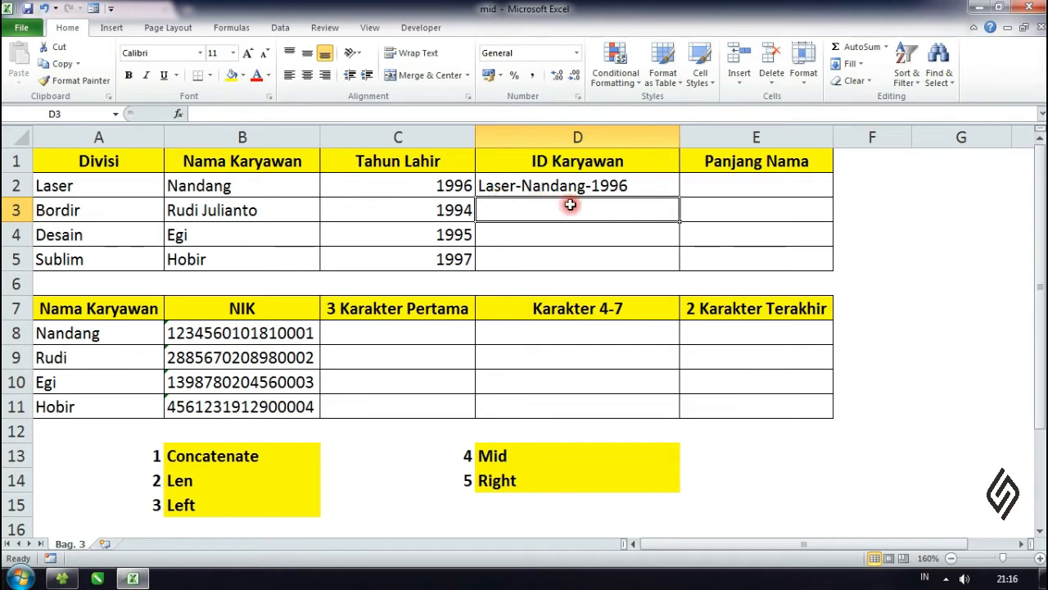
Copy the CONCATENATE formula from D2 down through D5 in the ID Karyawan column
click(619, 178)
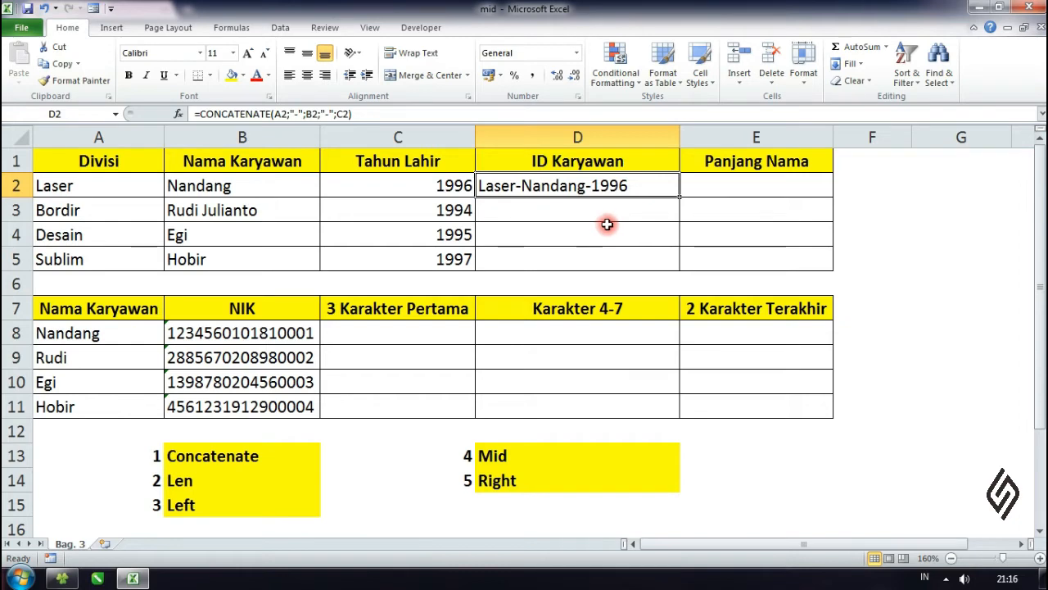
double_click(680, 199)
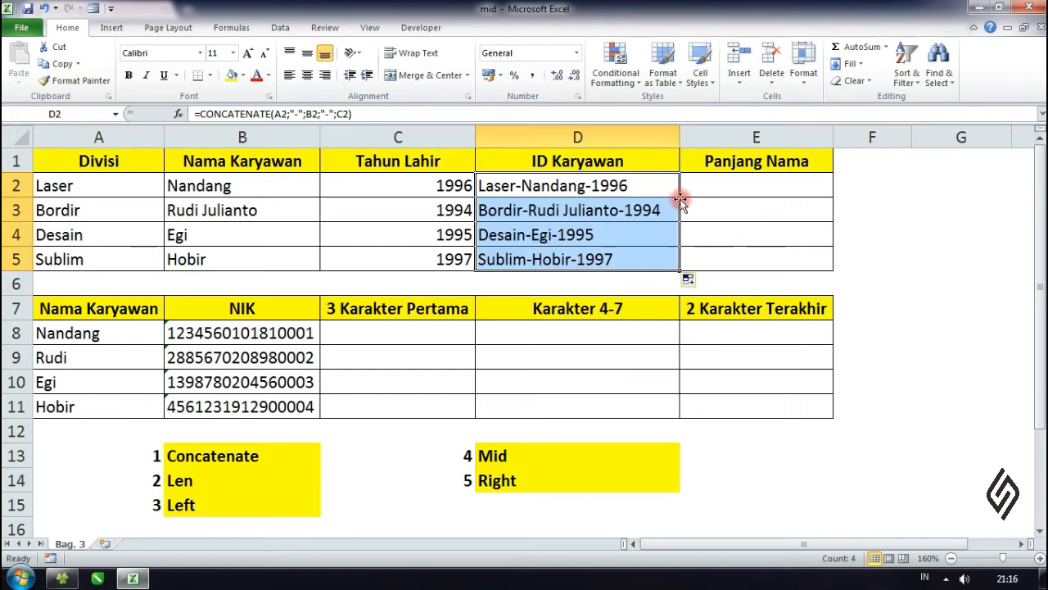
click(725, 207)
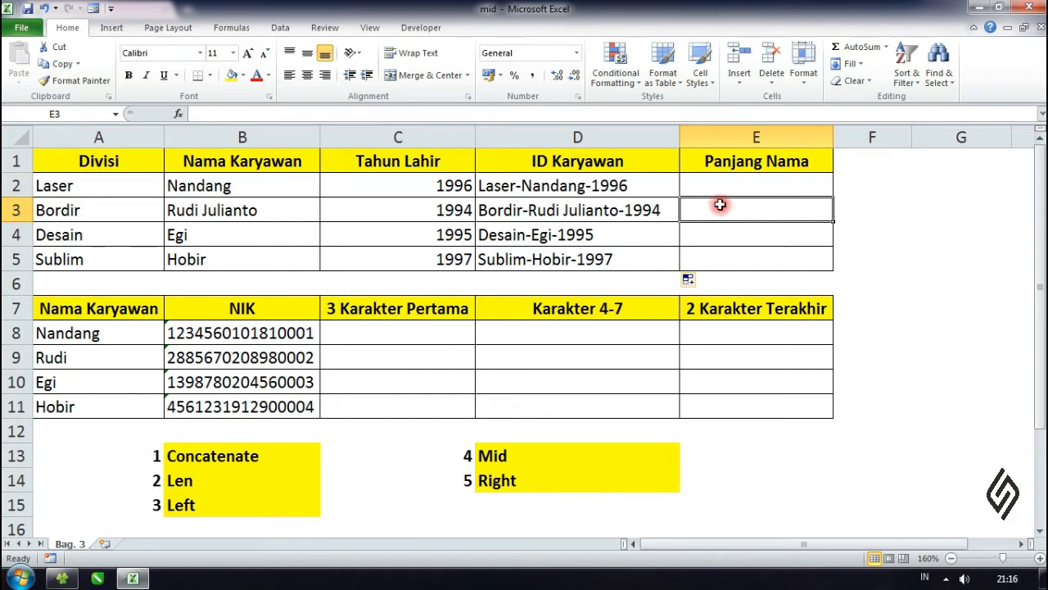
Fill the Concatenate entry in the function list, cell B13, with the standard light green colour
click(248, 451)
click(242, 76)
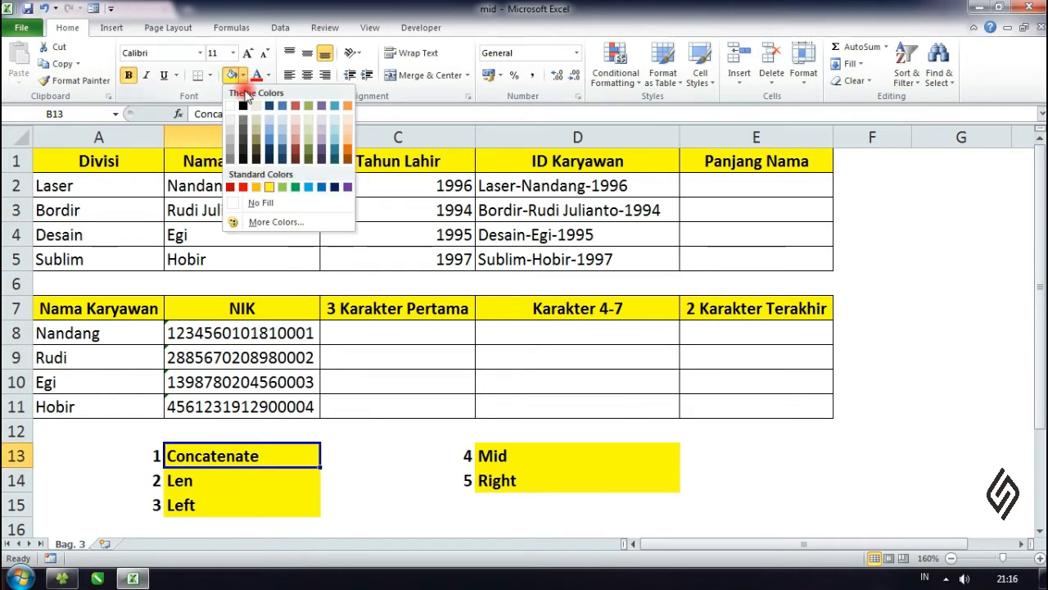
click(282, 187)
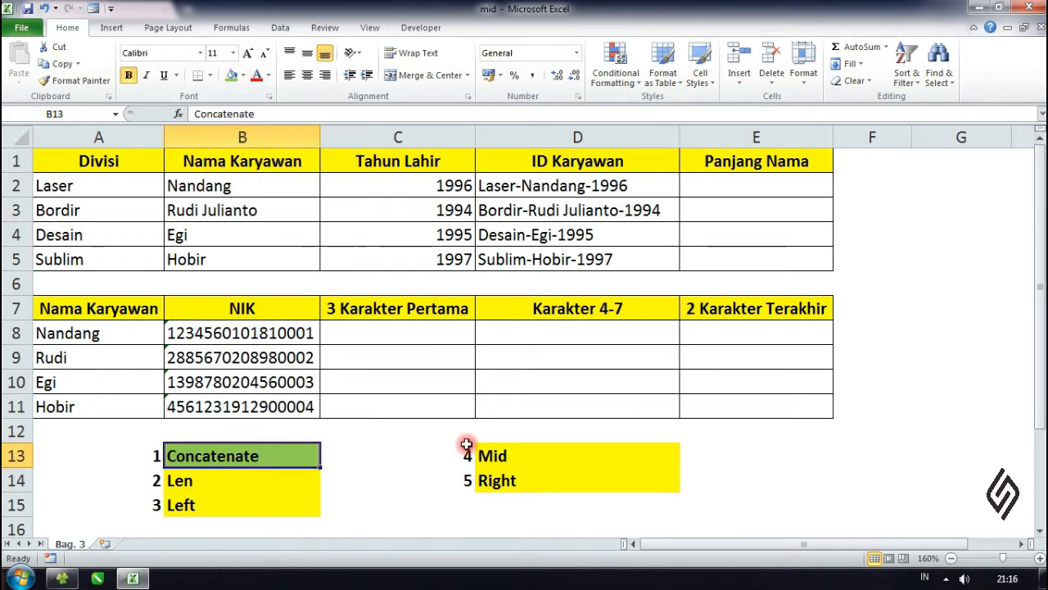
click(466, 446)
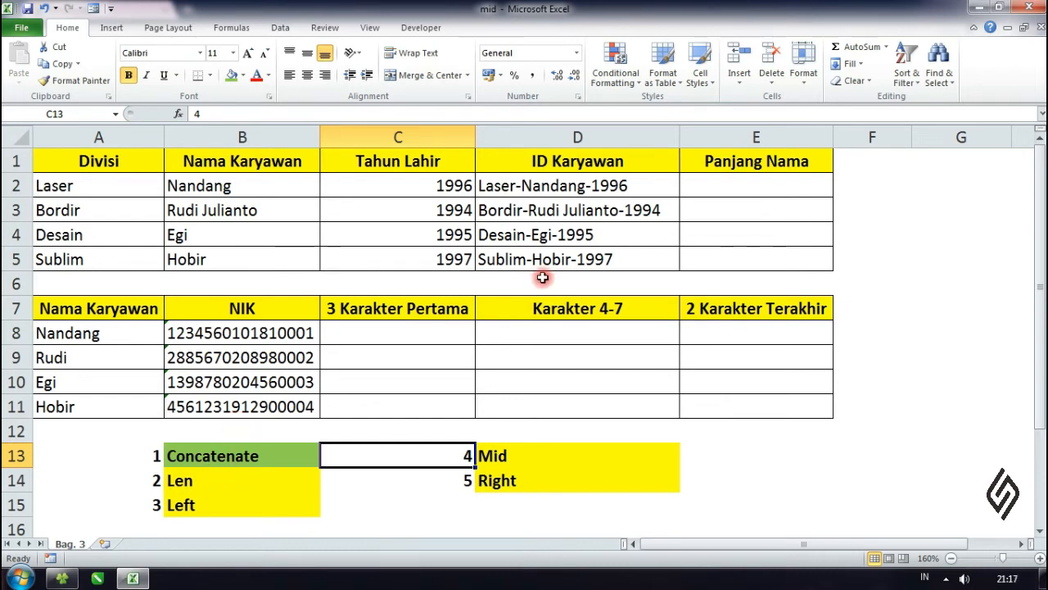
Enter =LEN(B2) in cell E2 to count the characters of the first employee's name
click(768, 183)
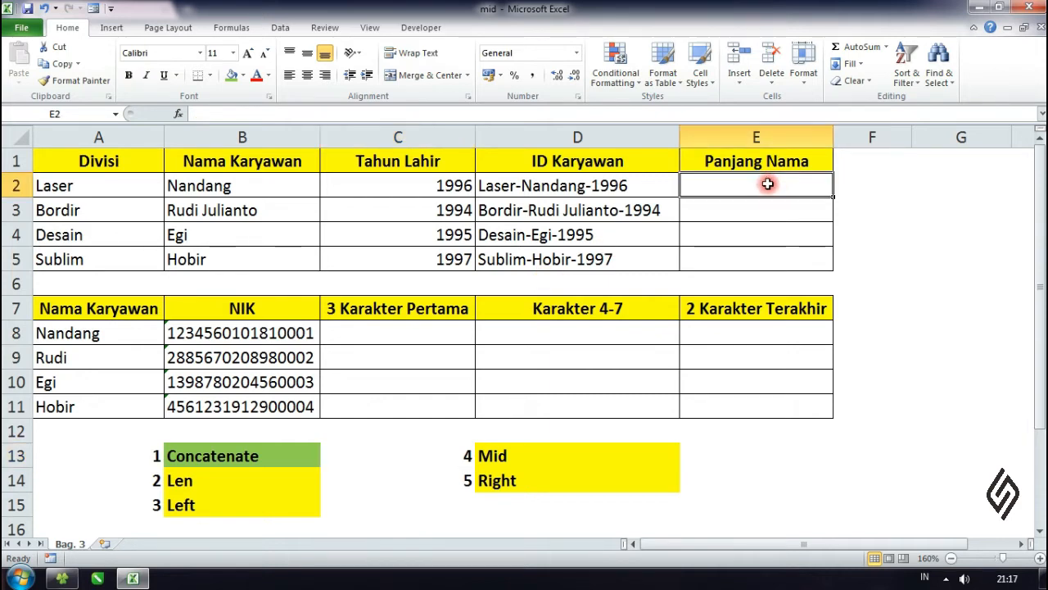
text(=l)
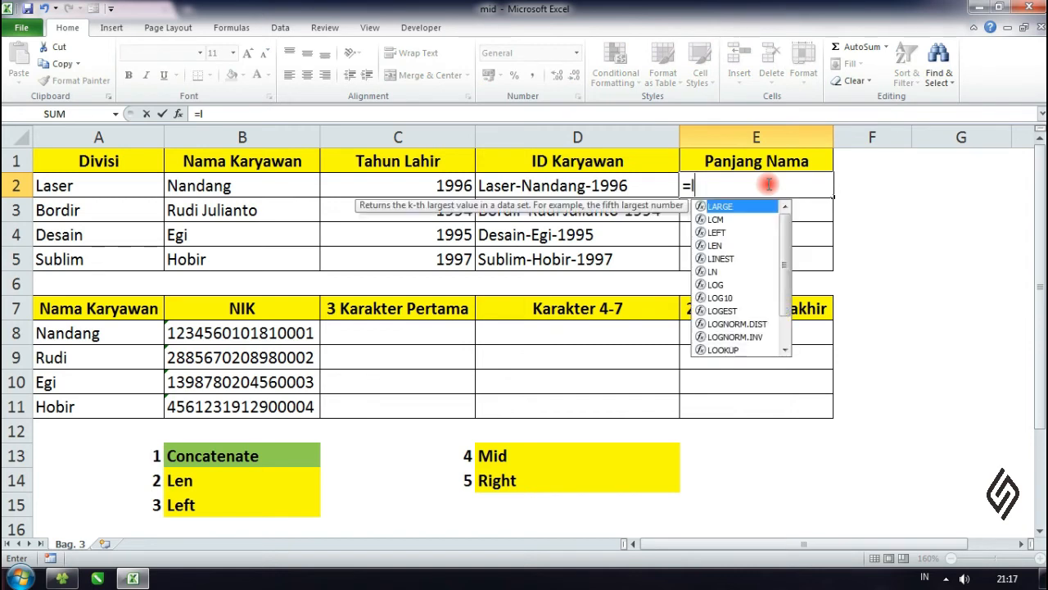
text(en)
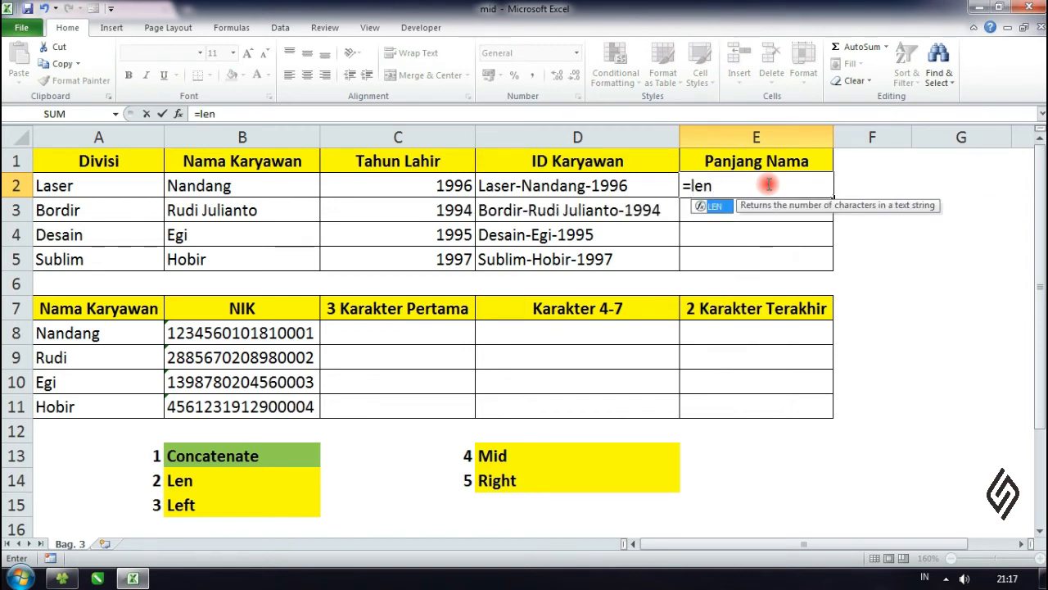
text(()
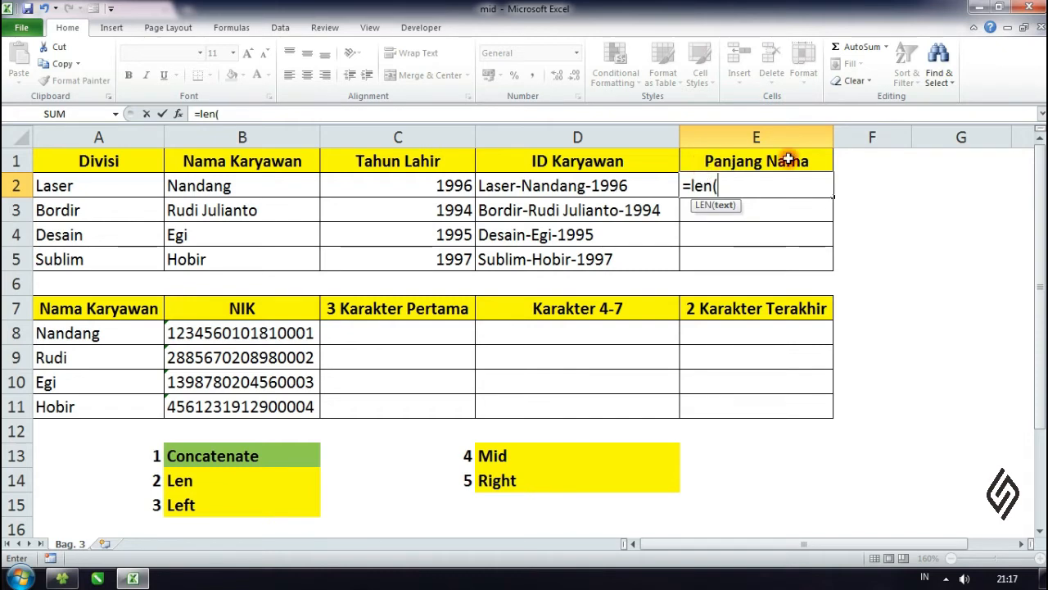
click(280, 184)
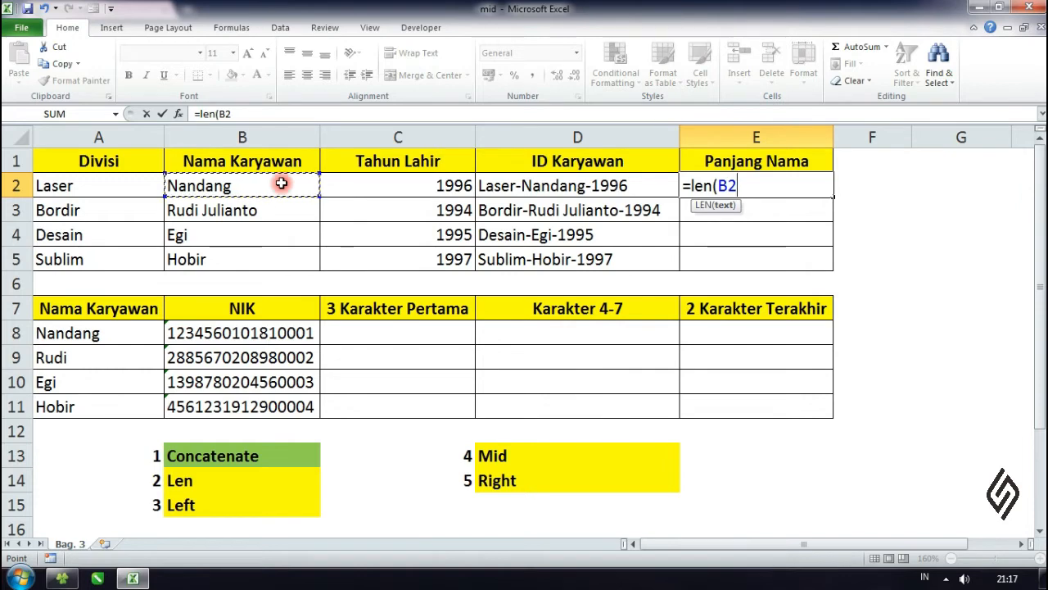
text())
key(Return)
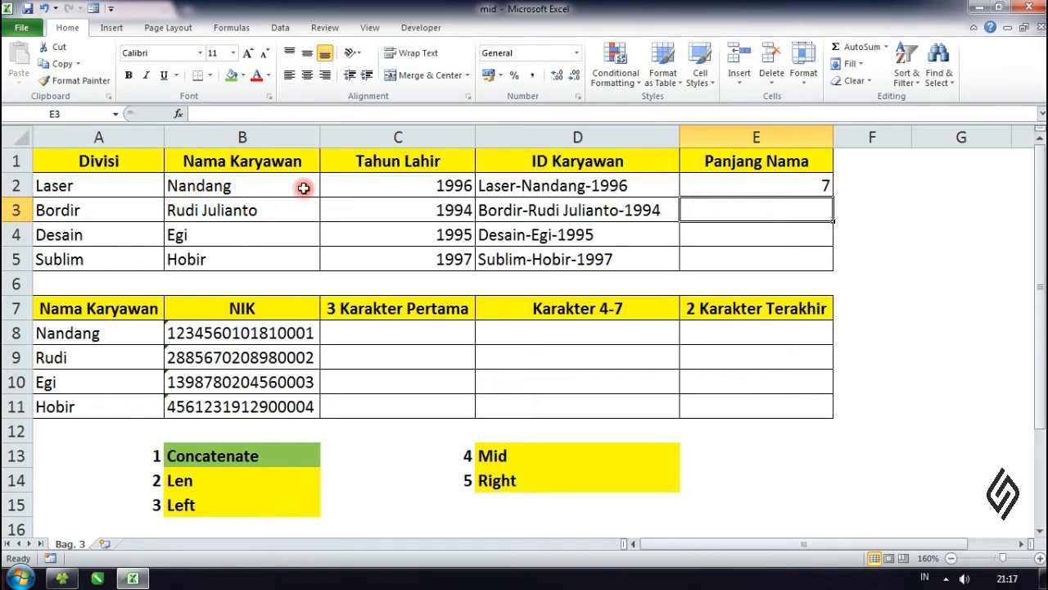
Copy the LEN formula from E2 down through E5 in the Panjang Nama column
click(792, 187)
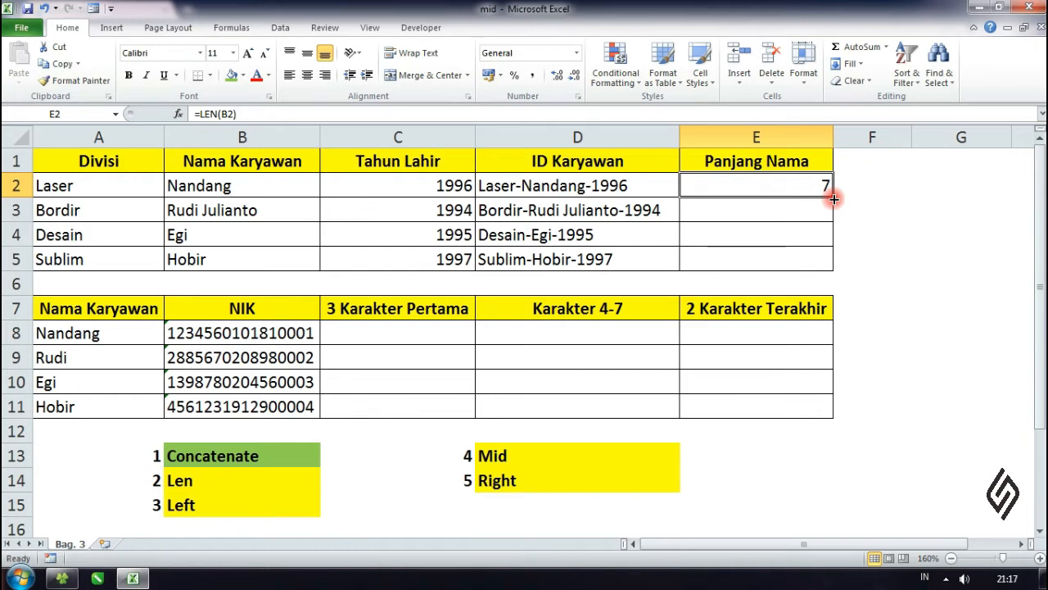
double_click(833, 198)
click(941, 210)
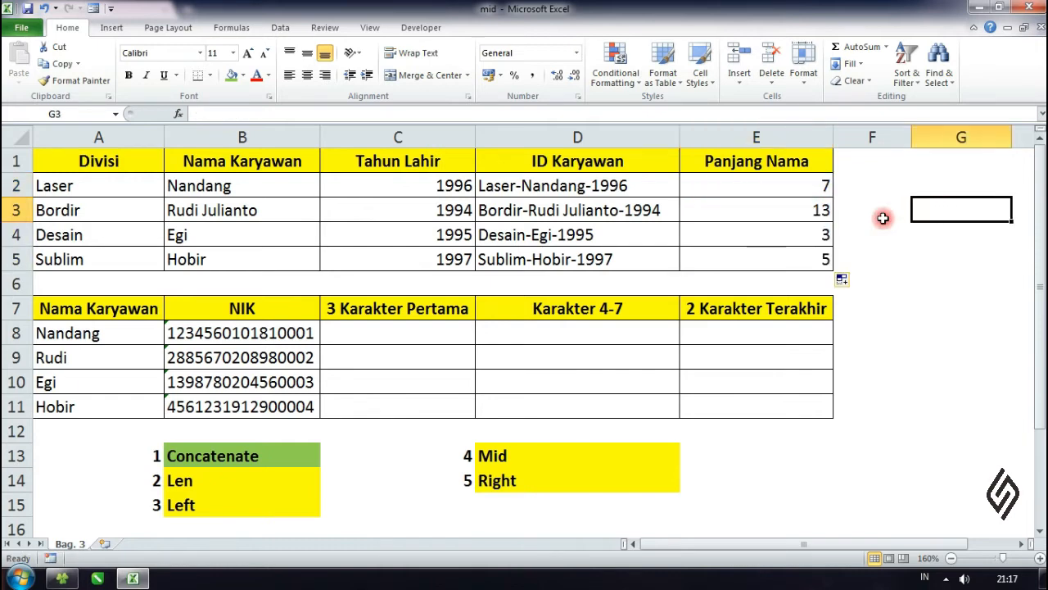
Add a period to the end of the employee name in B3 to test the LEN formula in E3
click(800, 214)
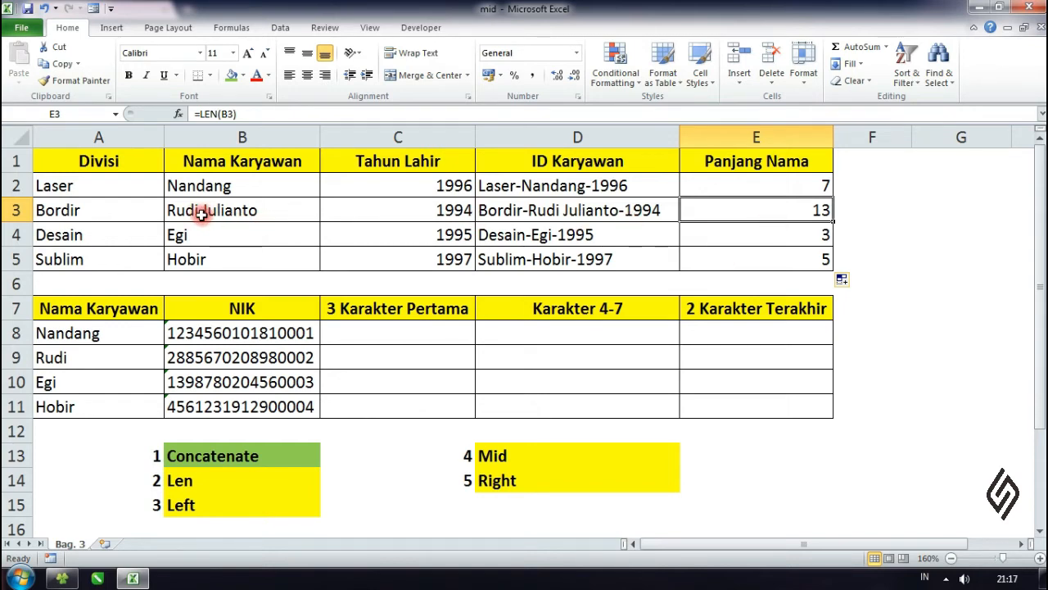
double_click(269, 211)
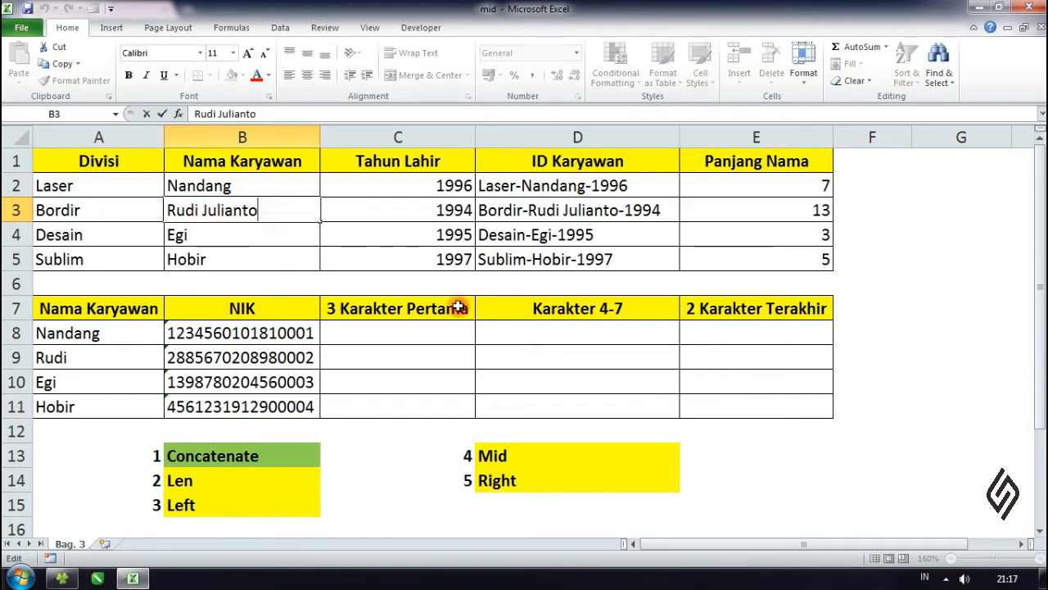
key(Return)
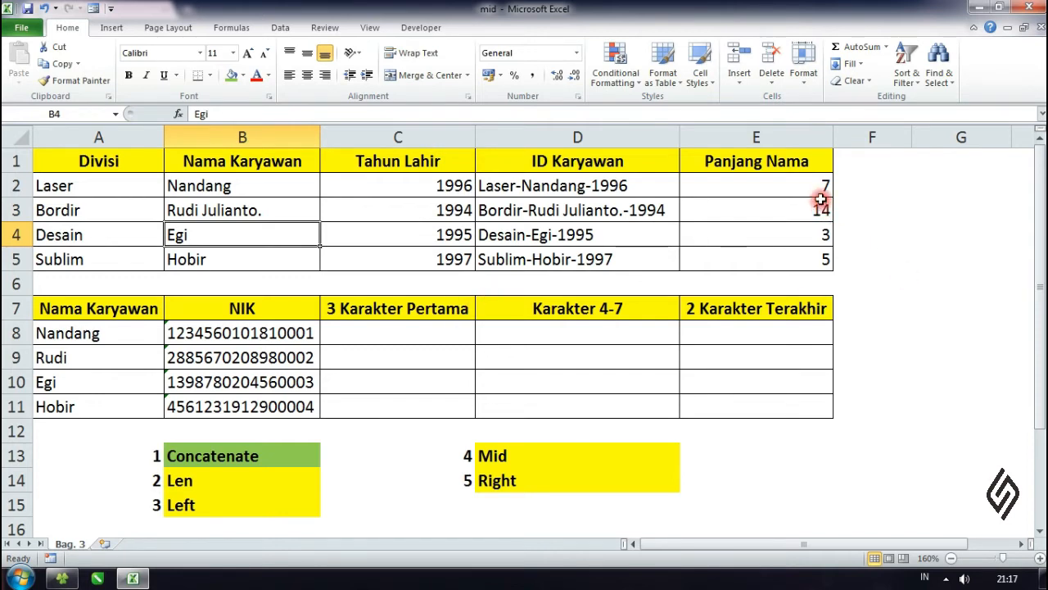
Remove the trailing period from the employee name in B3
double_click(288, 208)
key(BackSpace)
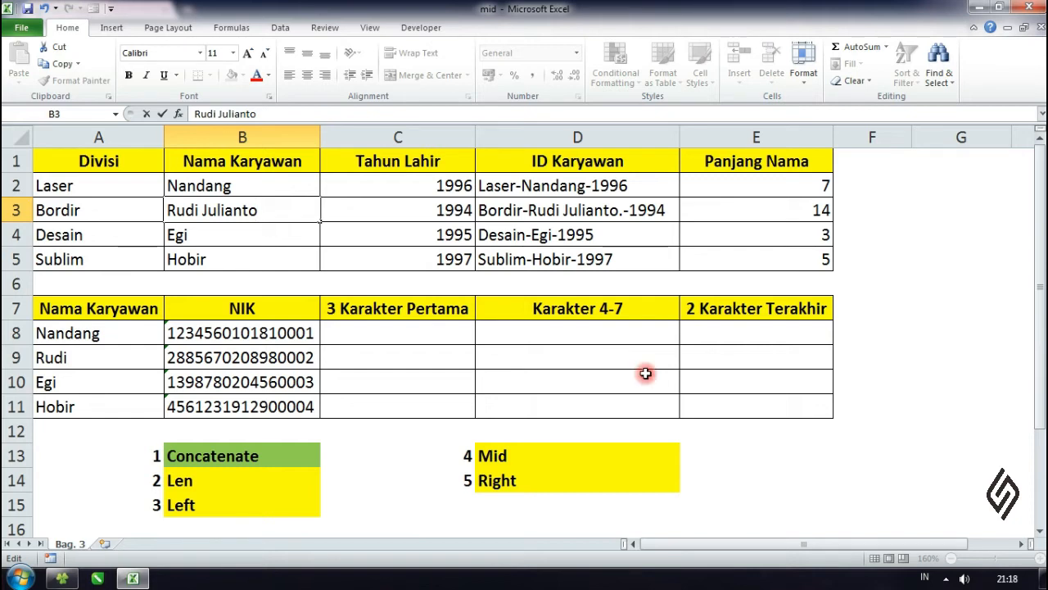
click(868, 280)
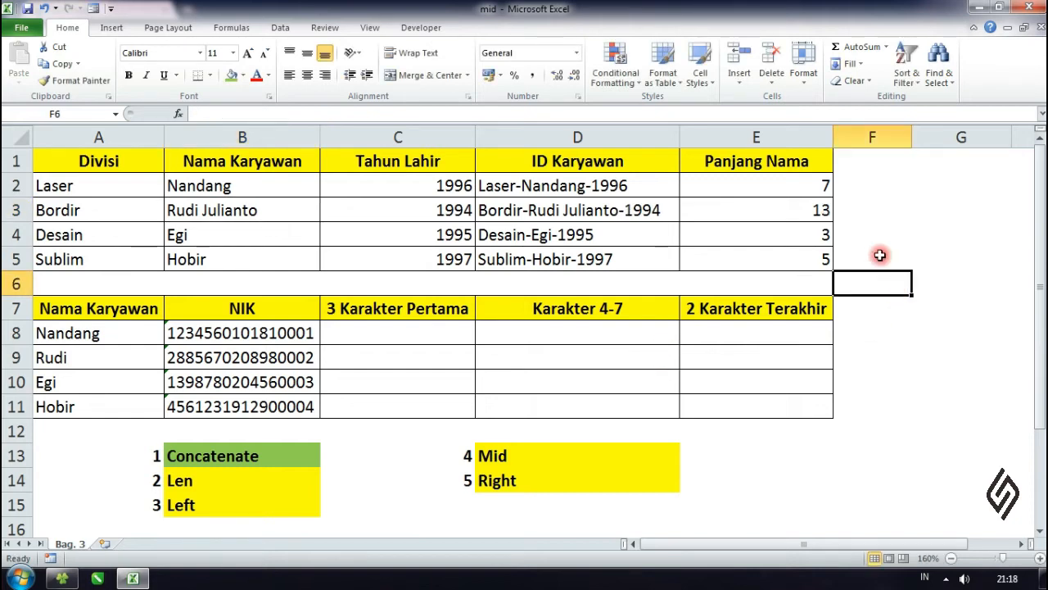
click(870, 209)
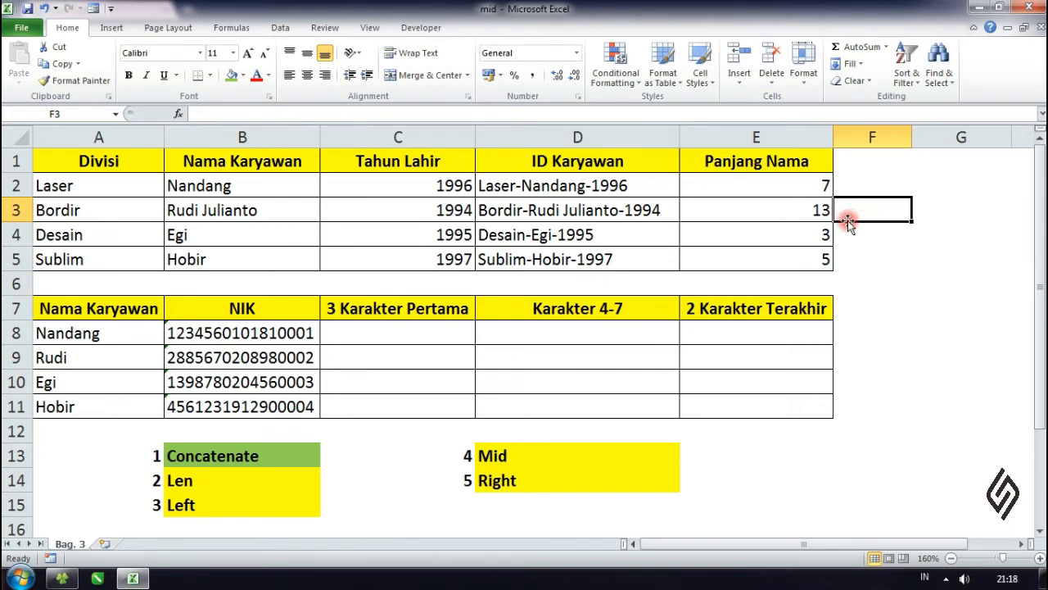
Fill the Len entry in B14 of the function list with green
click(285, 478)
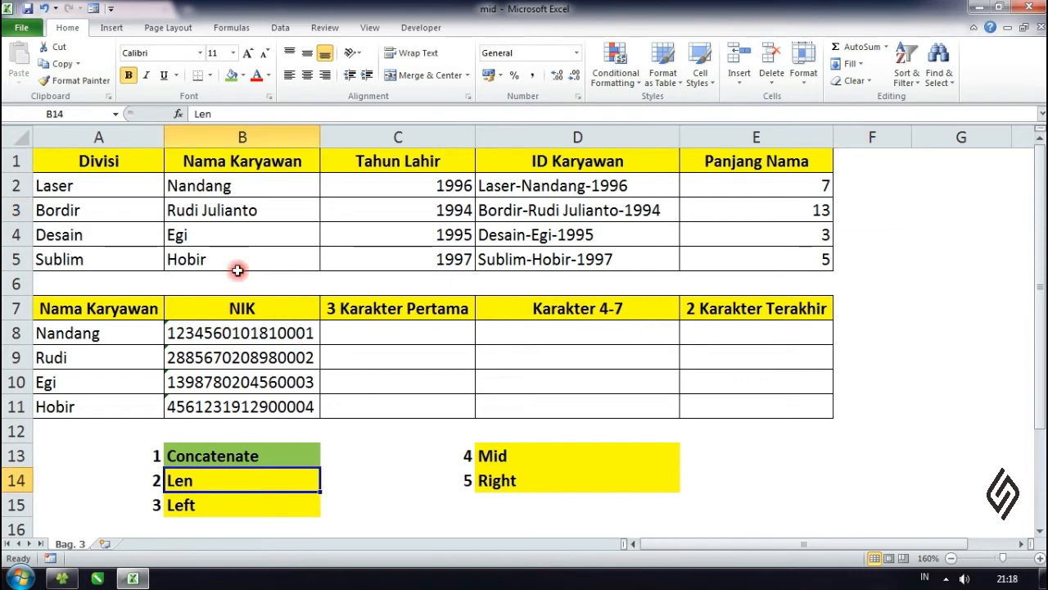
click(234, 76)
click(374, 479)
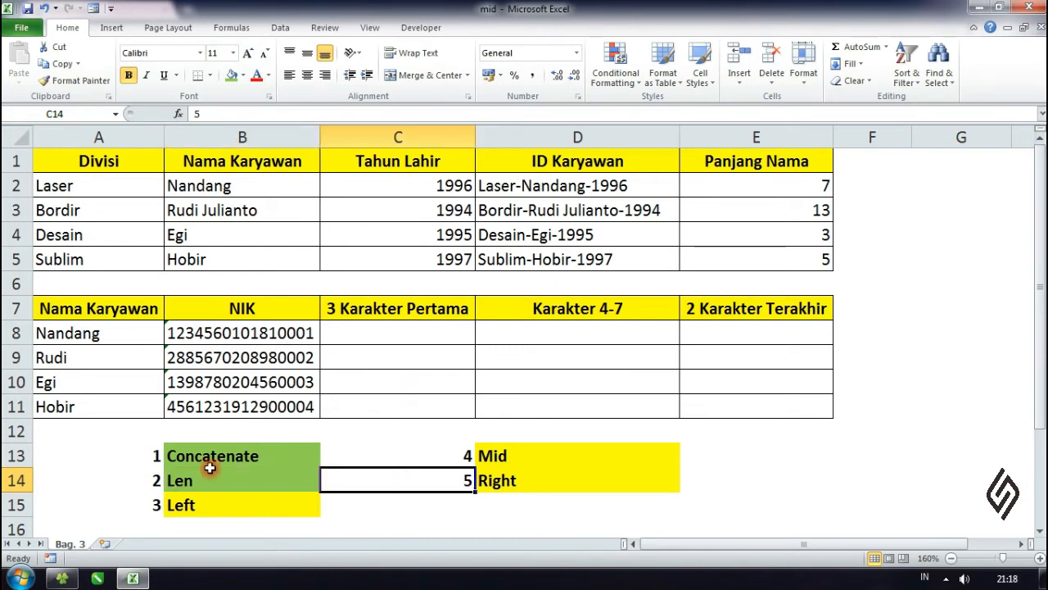
Enter =LEFT(B8;3) in cell C8 to extract the first three characters of the first employee's NIK
click(209, 469)
click(217, 499)
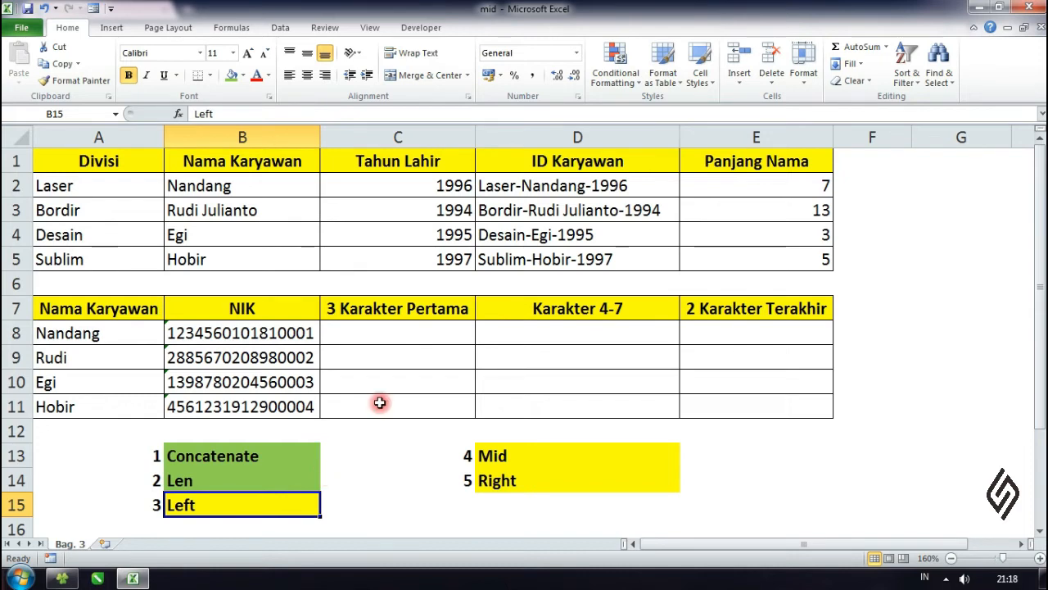
click(400, 331)
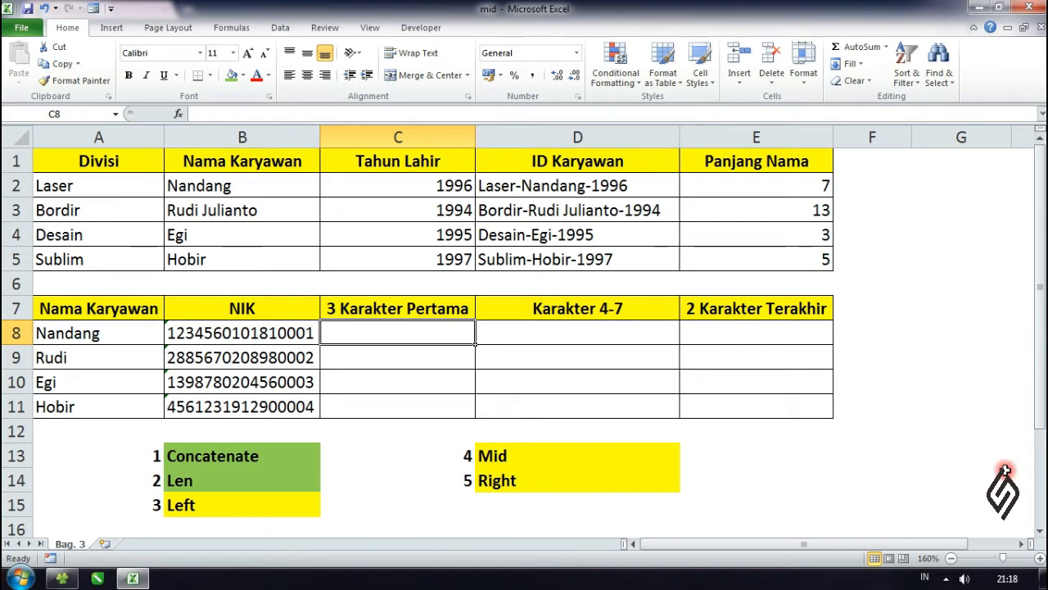
click(405, 307)
click(397, 334)
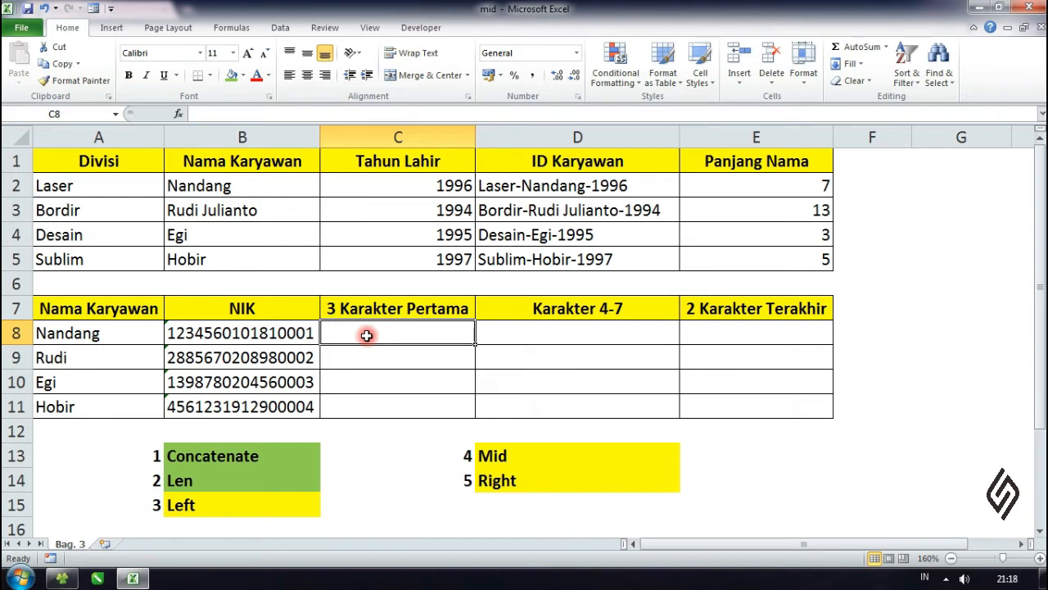
text(=;)
key(BackSpace)
text(ef)
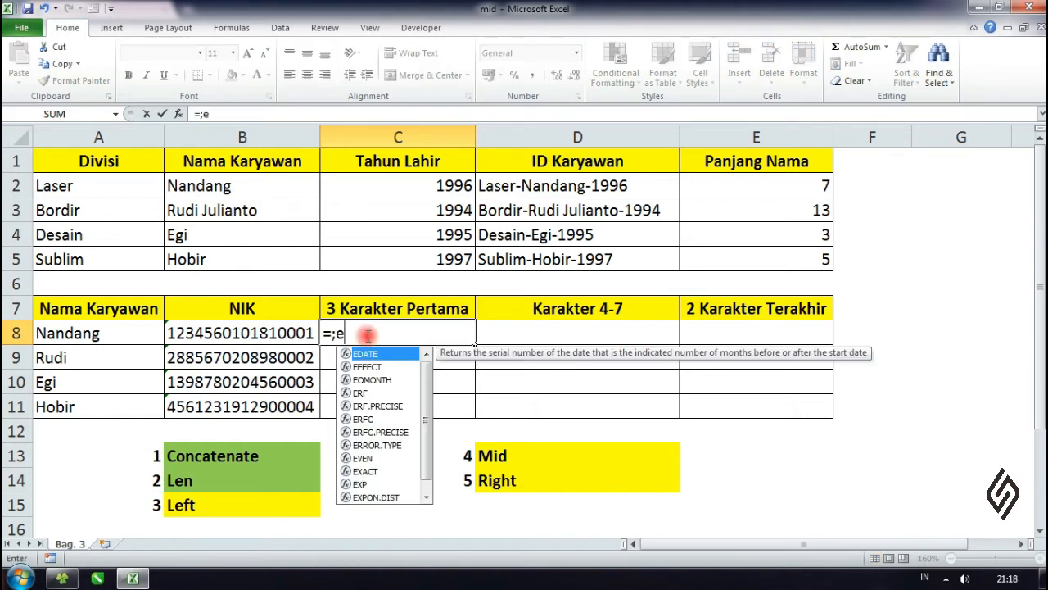
key(BackSpace)
key(BackSpace)
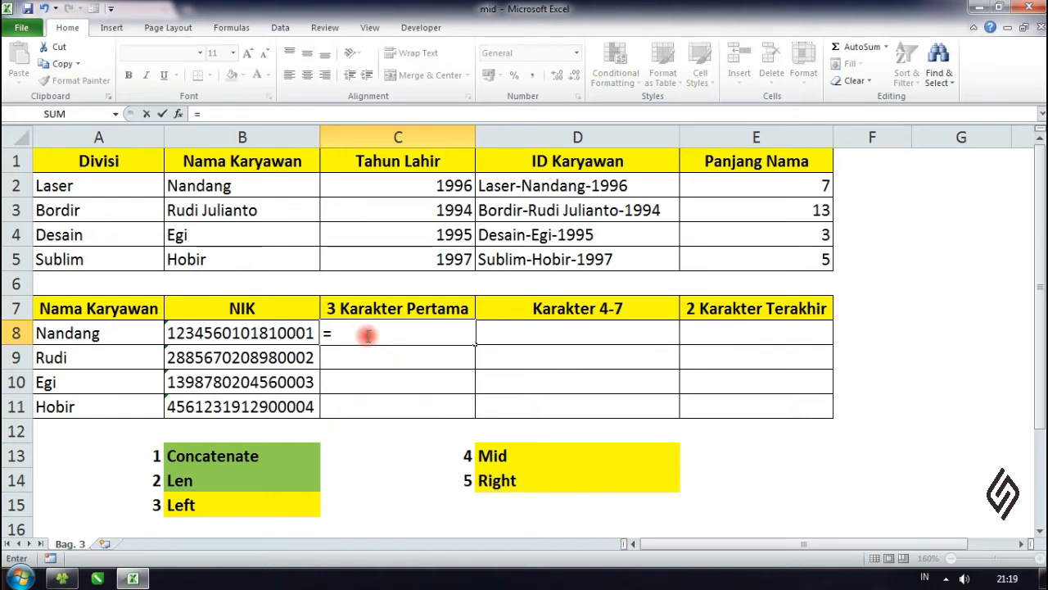
text(le)
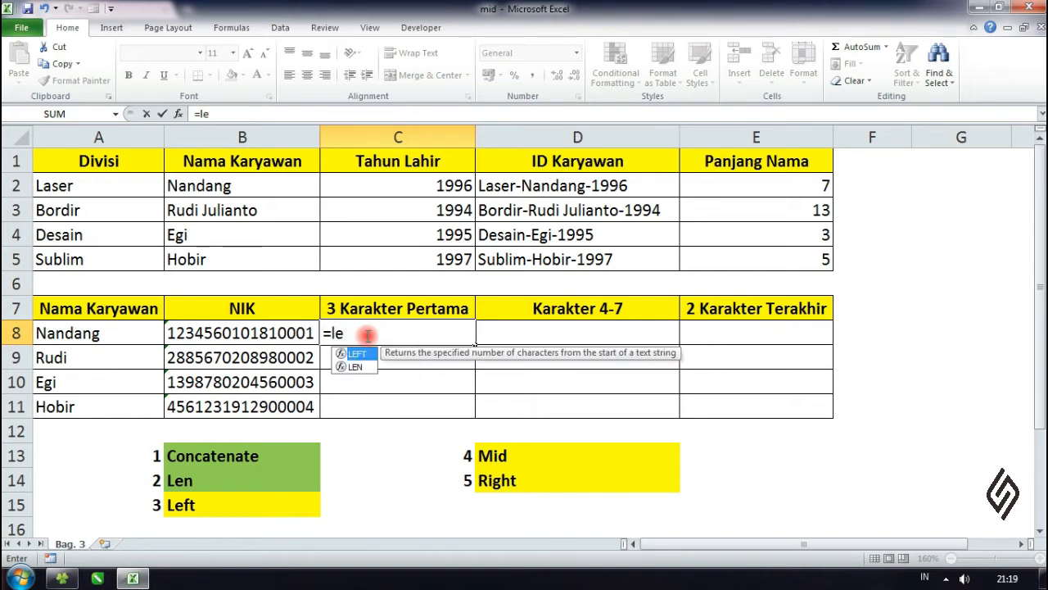
text(ft)
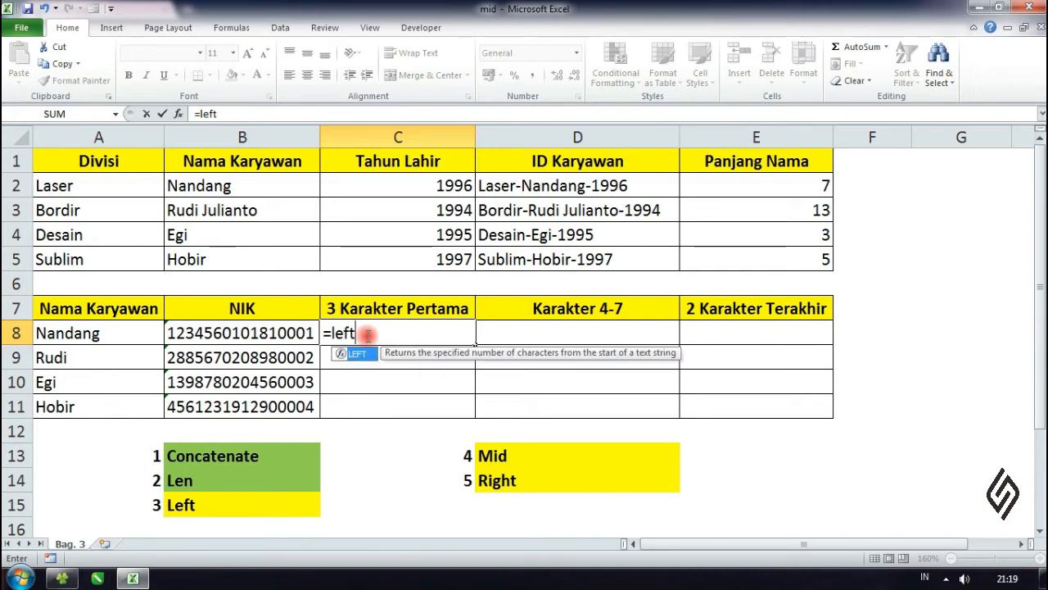
text(()
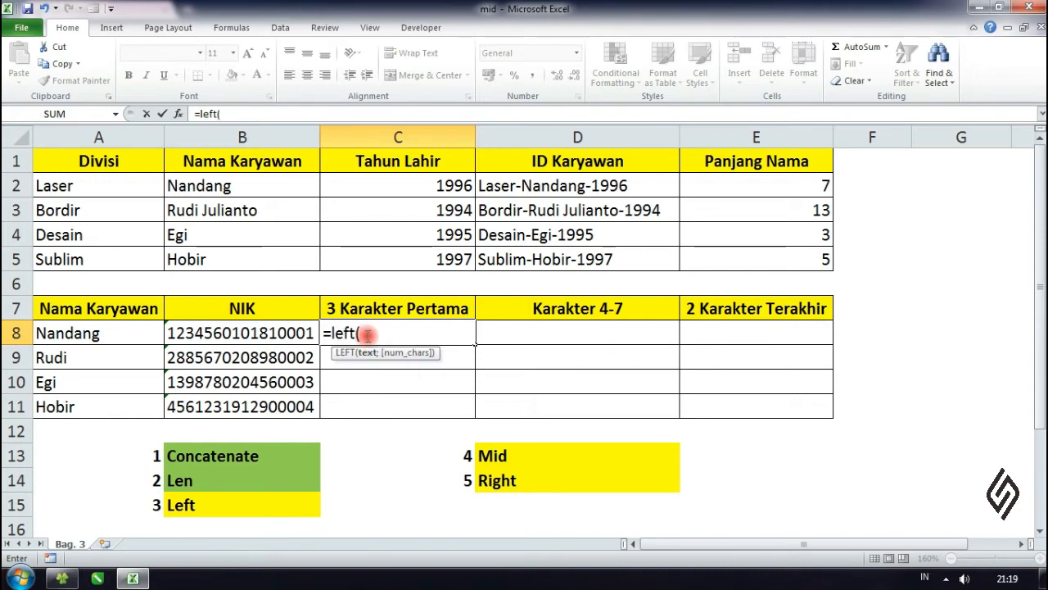
click(284, 333)
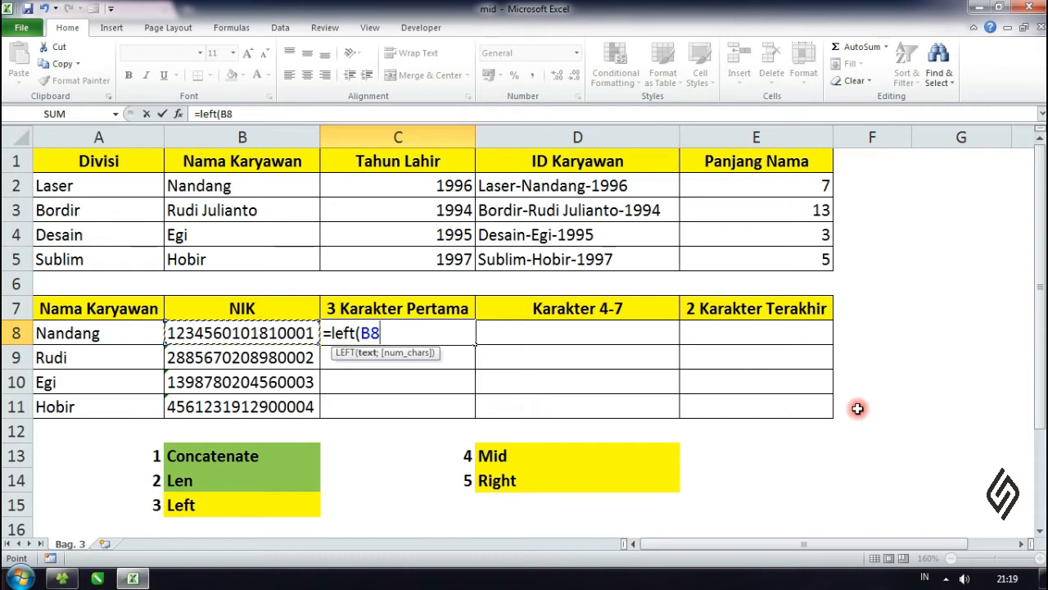
text(;3)
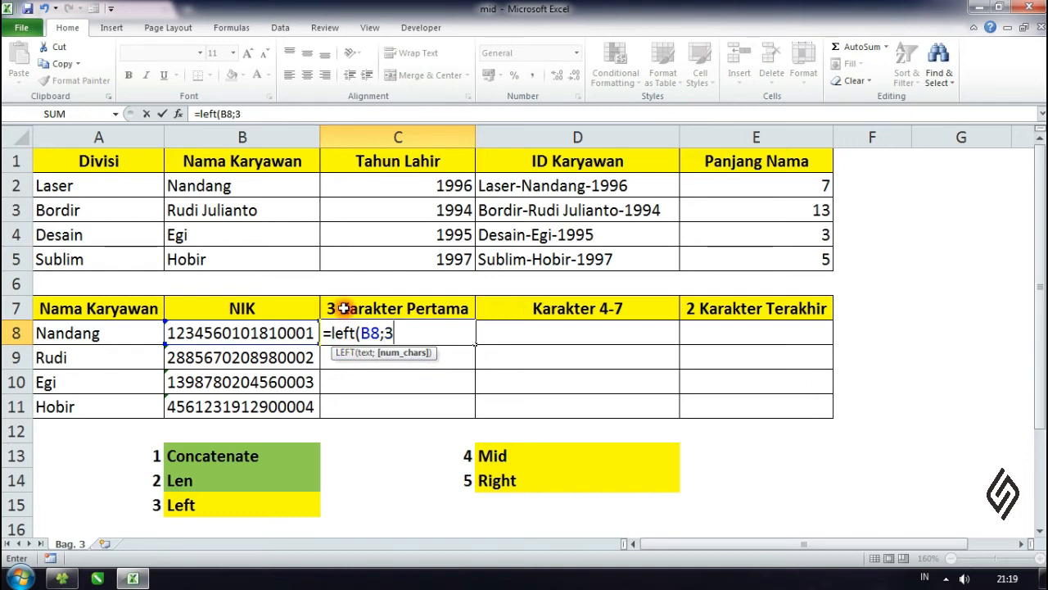
text())
key(Return)
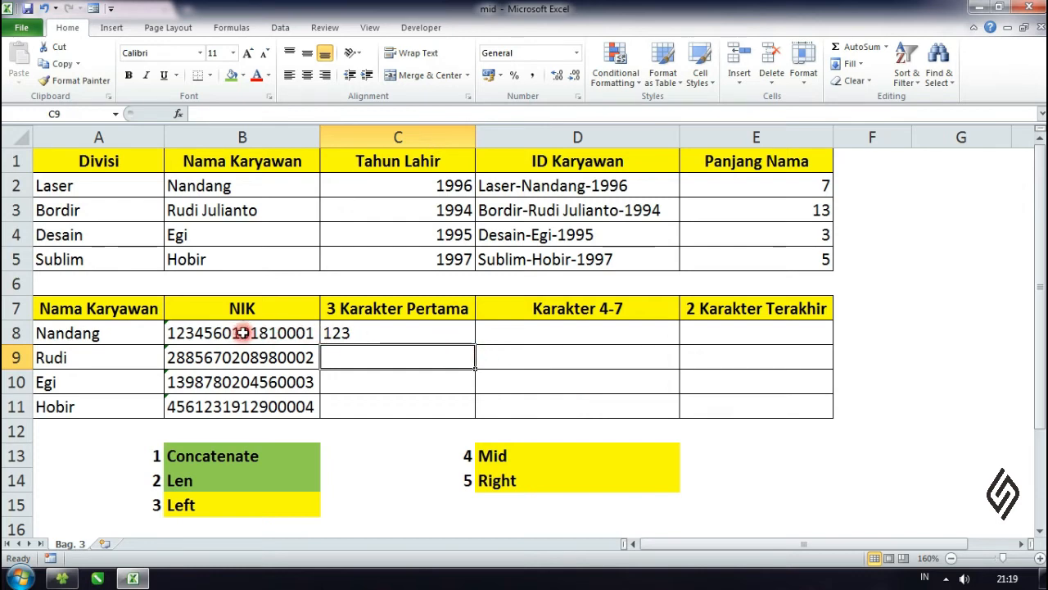
Copy the three-character LEFT formula from C8 down through C11
click(337, 332)
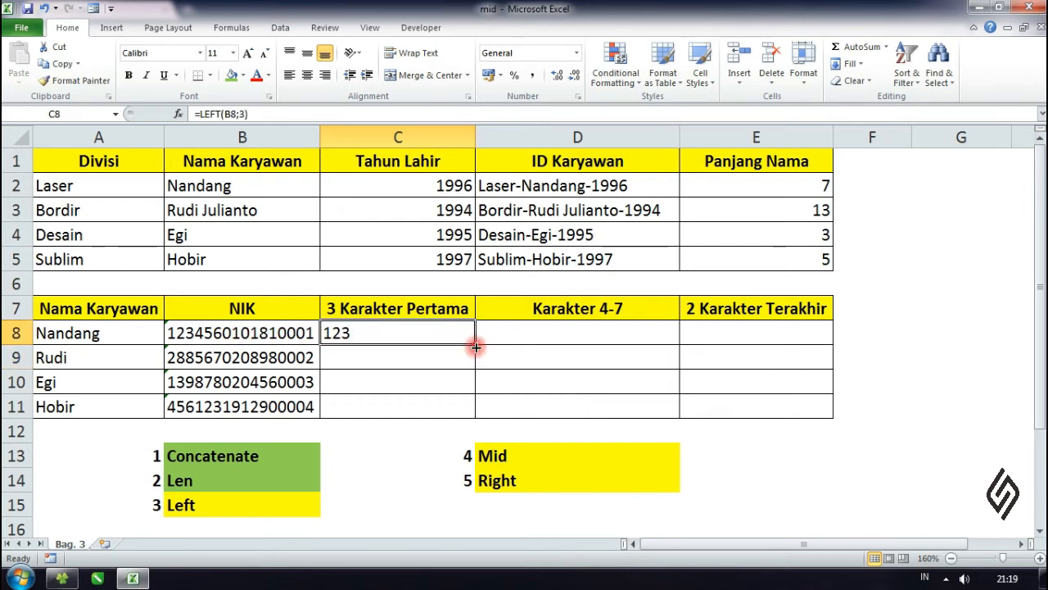
double_click(476, 348)
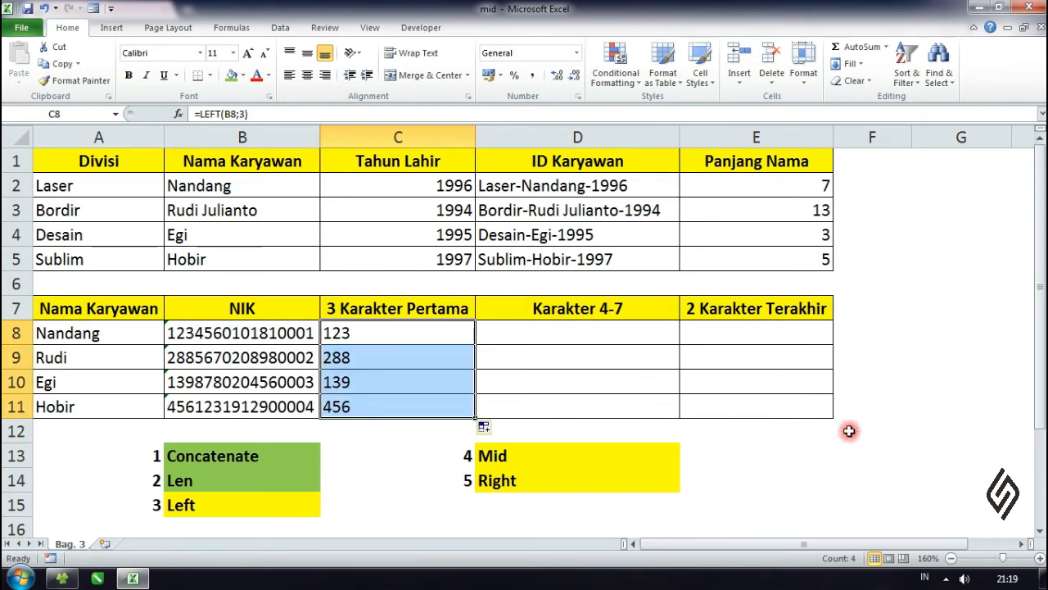
click(900, 454)
Change the number of characters in C8's LEFT formula to 4
click(416, 336)
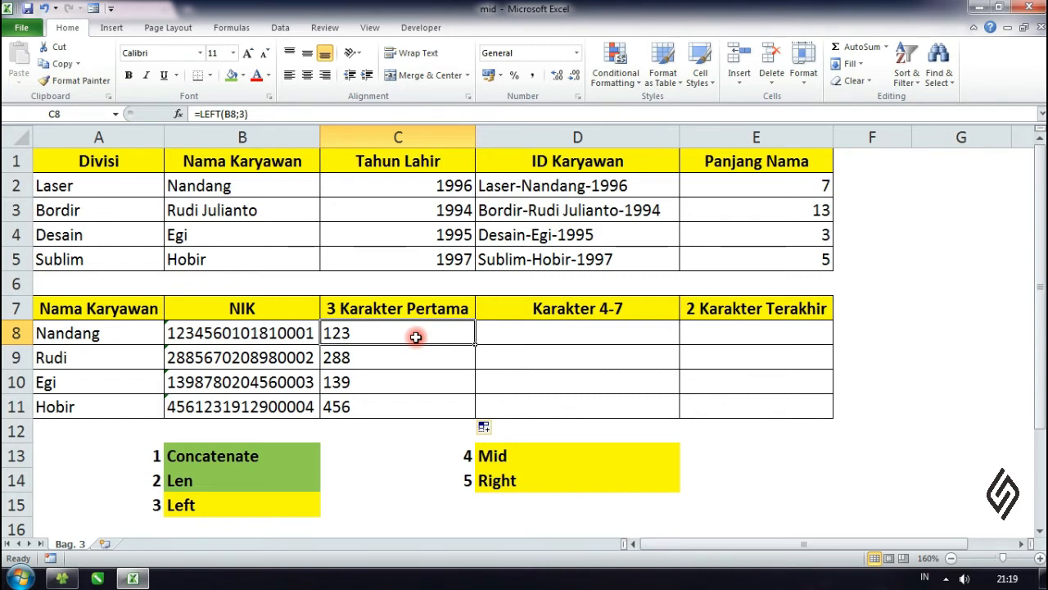
double_click(416, 336)
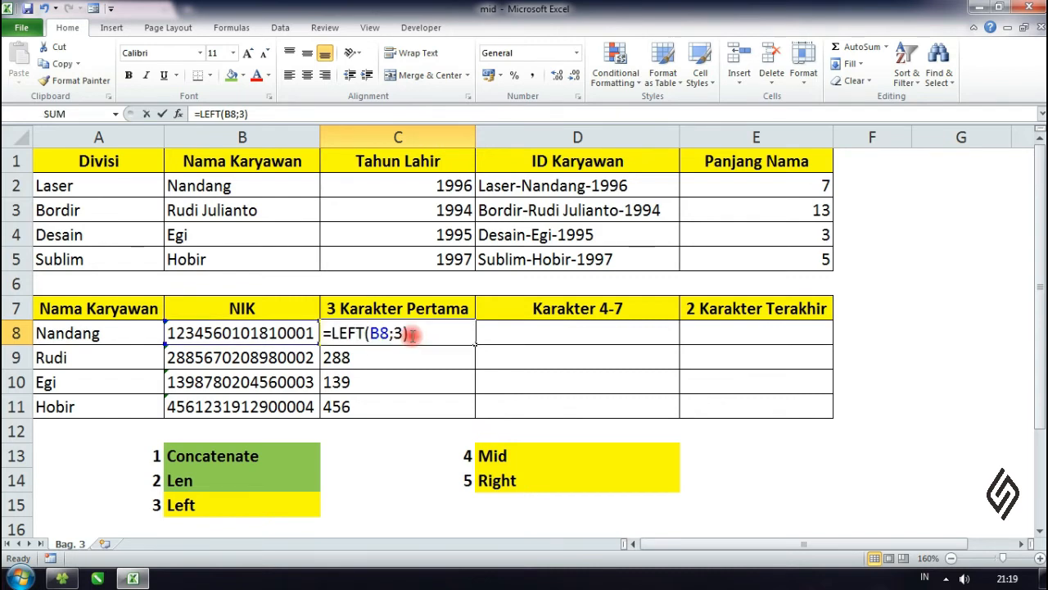
click(407, 333)
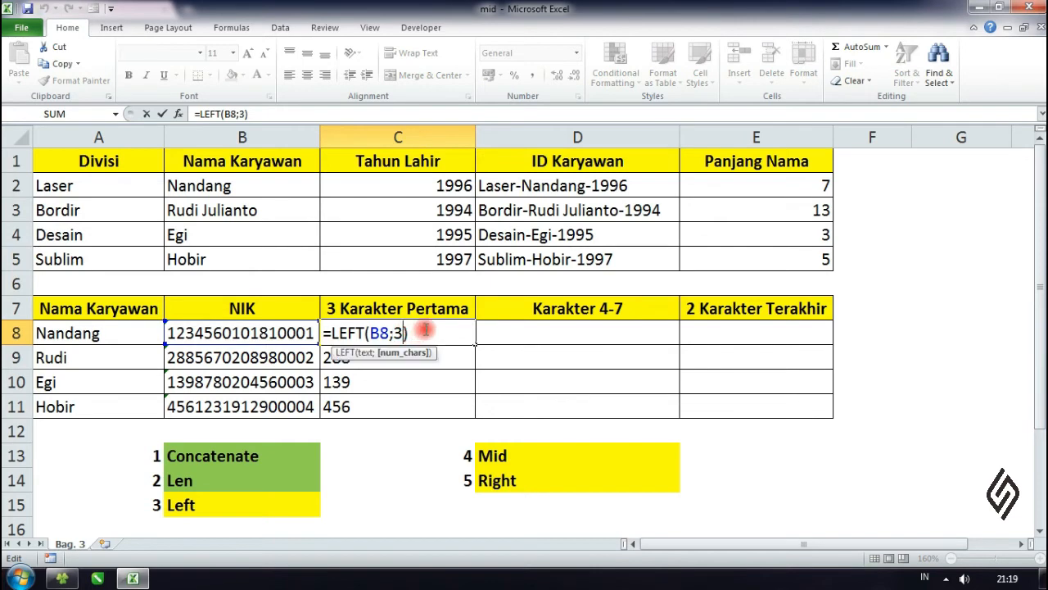
key(BackSpace)
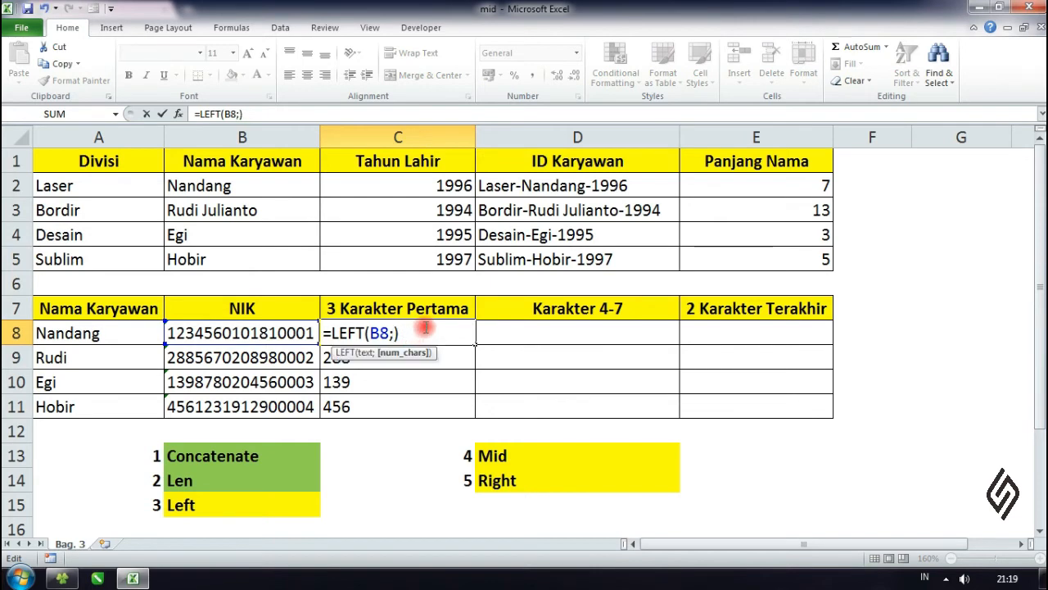
text(4)
key(Return)
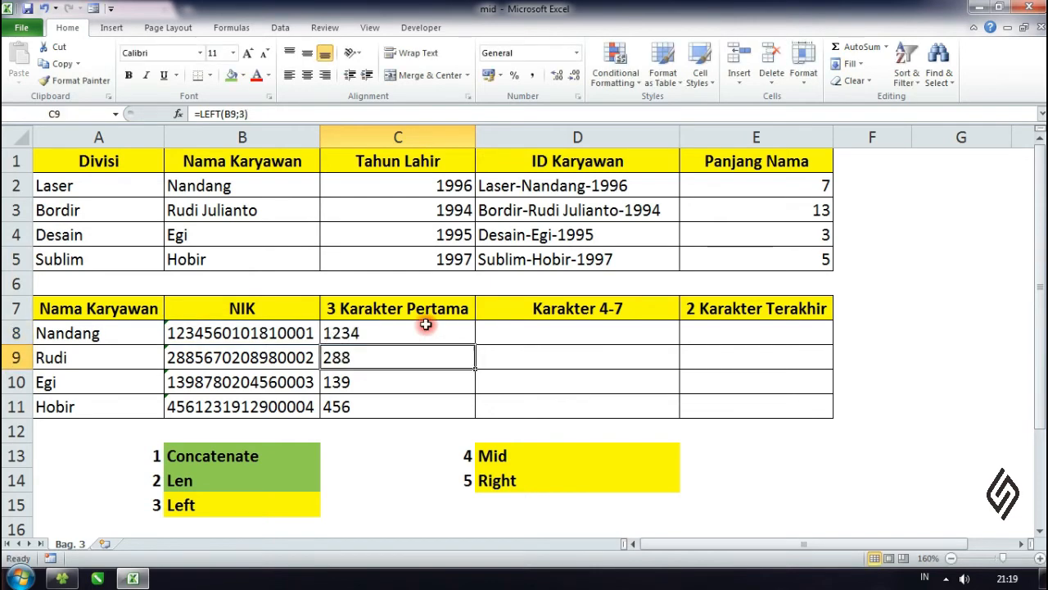
Copy the four-character LEFT formula from C8 down through C11
click(426, 328)
drag(475, 344, 475, 418)
click(872, 455)
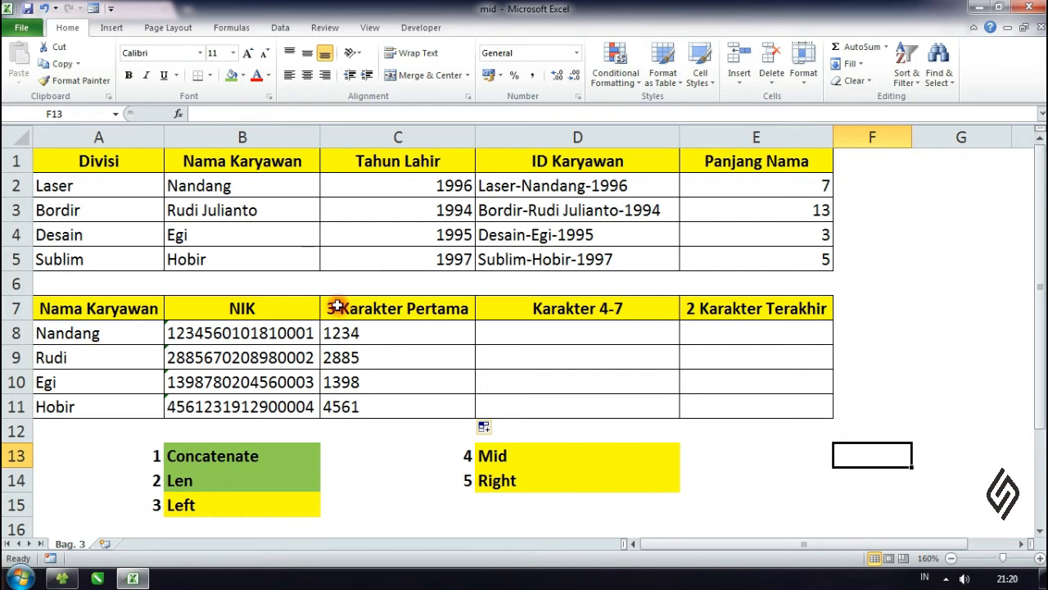
Change the column header in C7 to "4 Karakter Pertama"
click(338, 308)
double_click(336, 307)
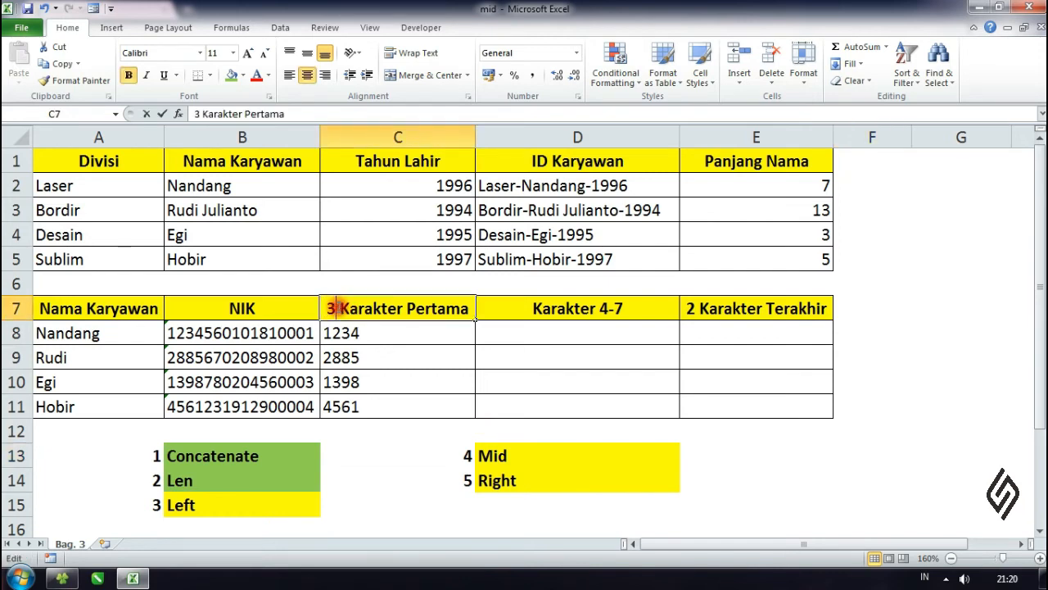
drag(336, 308, 300, 304)
text(4)
click(428, 385)
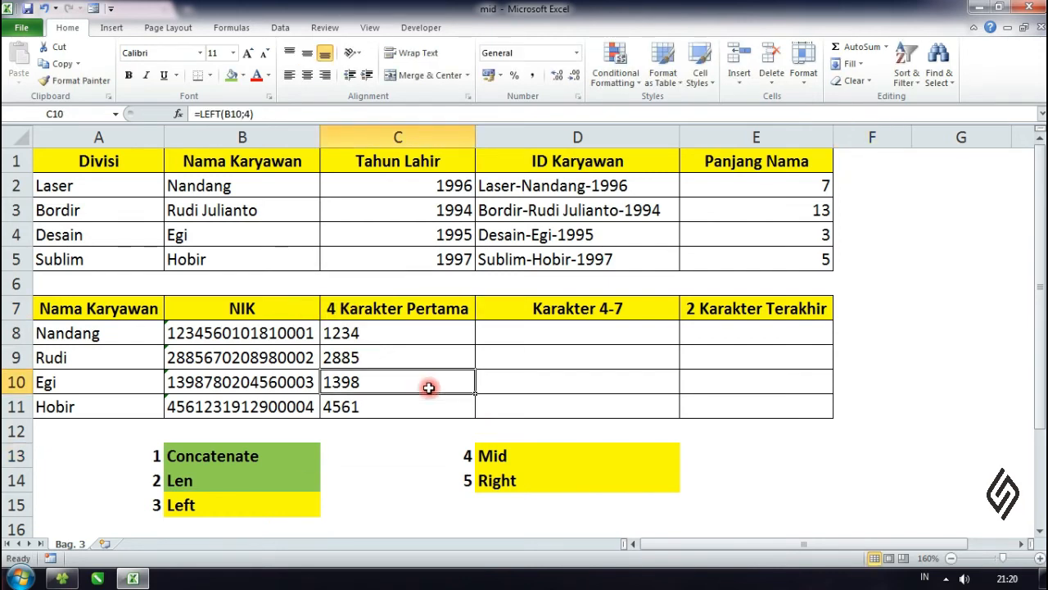
Fill the Left entry in B15 of the function list with green
click(234, 501)
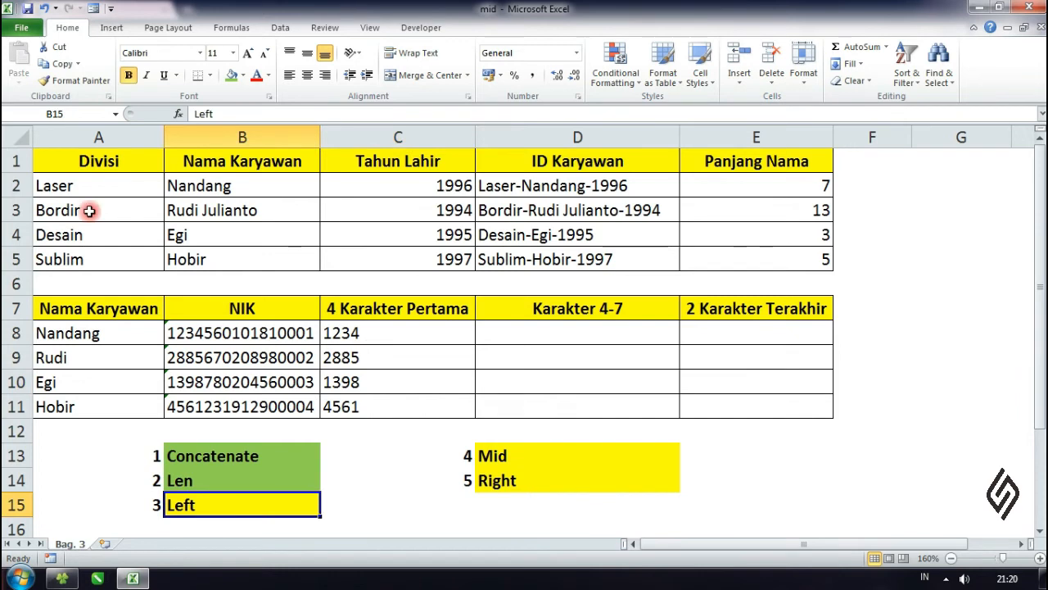
click(232, 75)
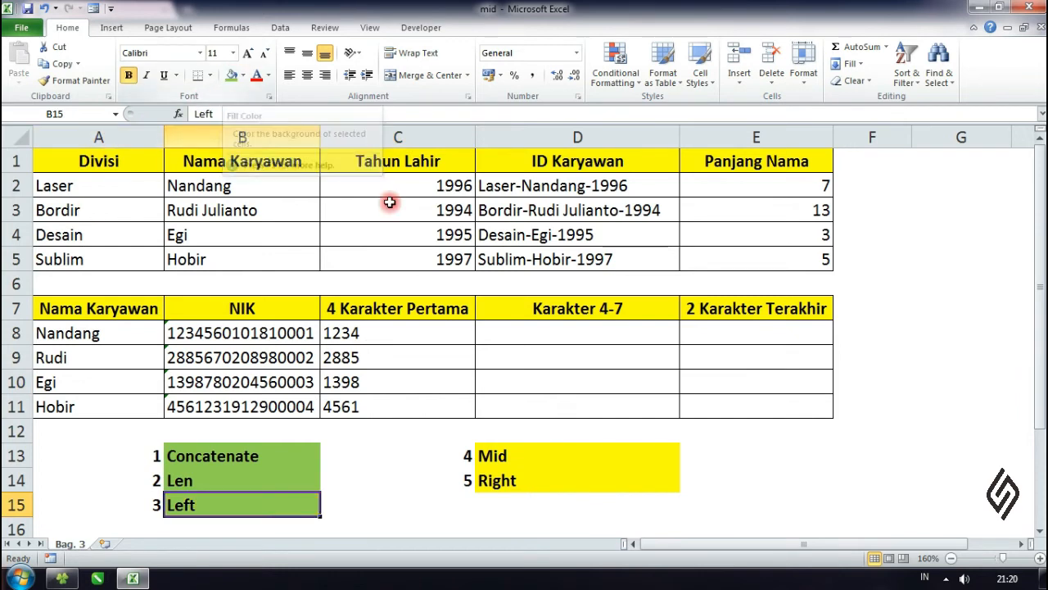
click(773, 450)
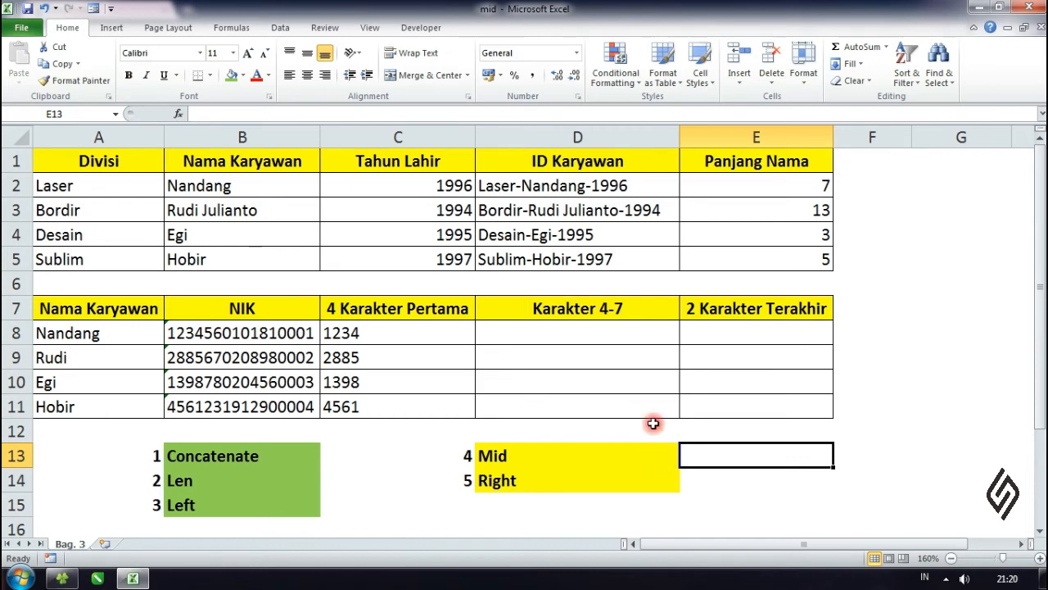
Enter a MID formula in D8 that extracts 3 characters from the NIK in B8, starting at character 4
click(553, 330)
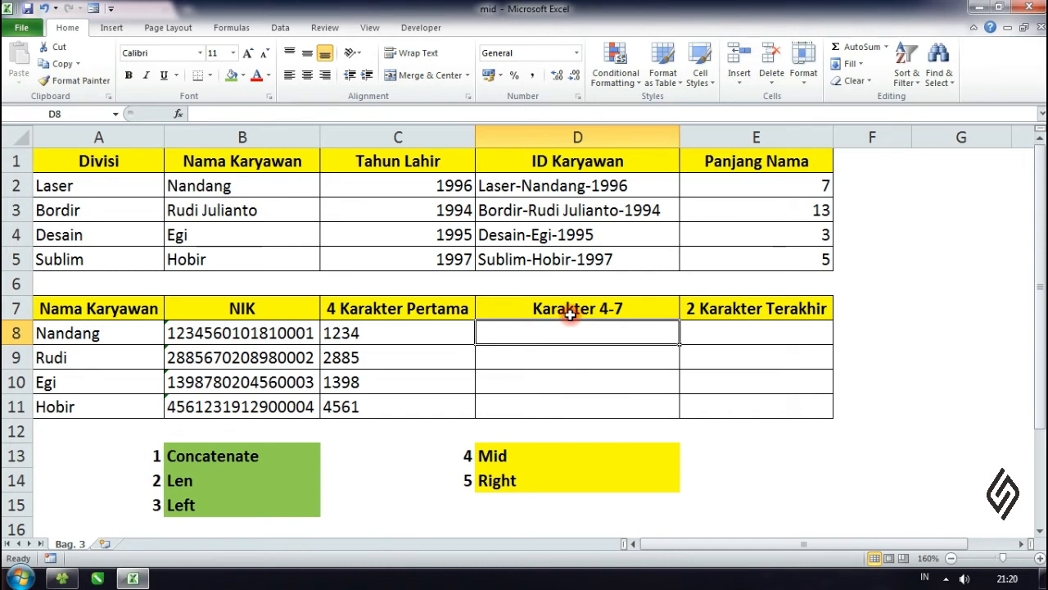
click(623, 366)
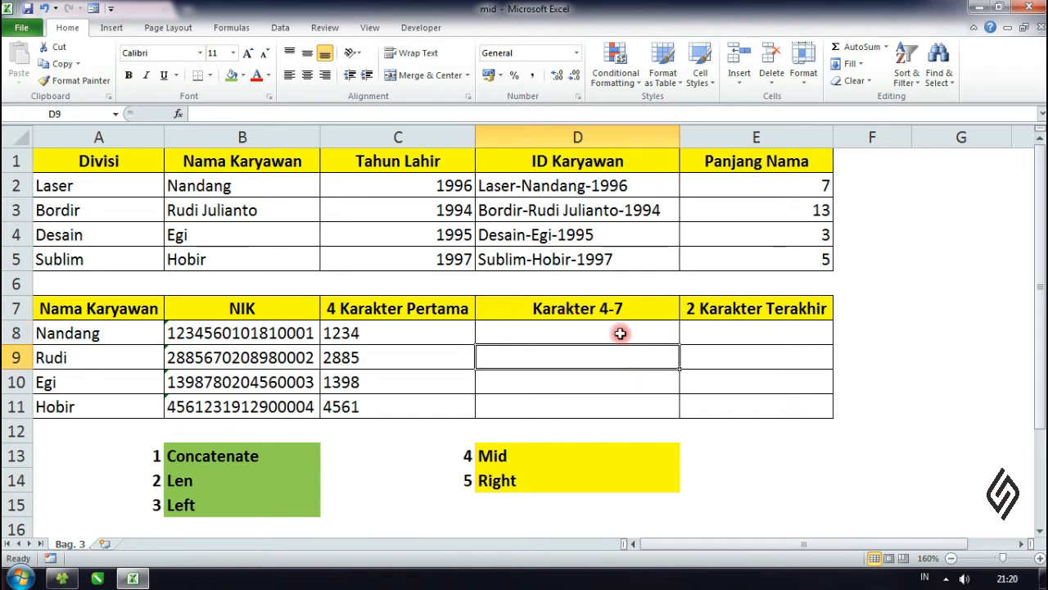
click(621, 329)
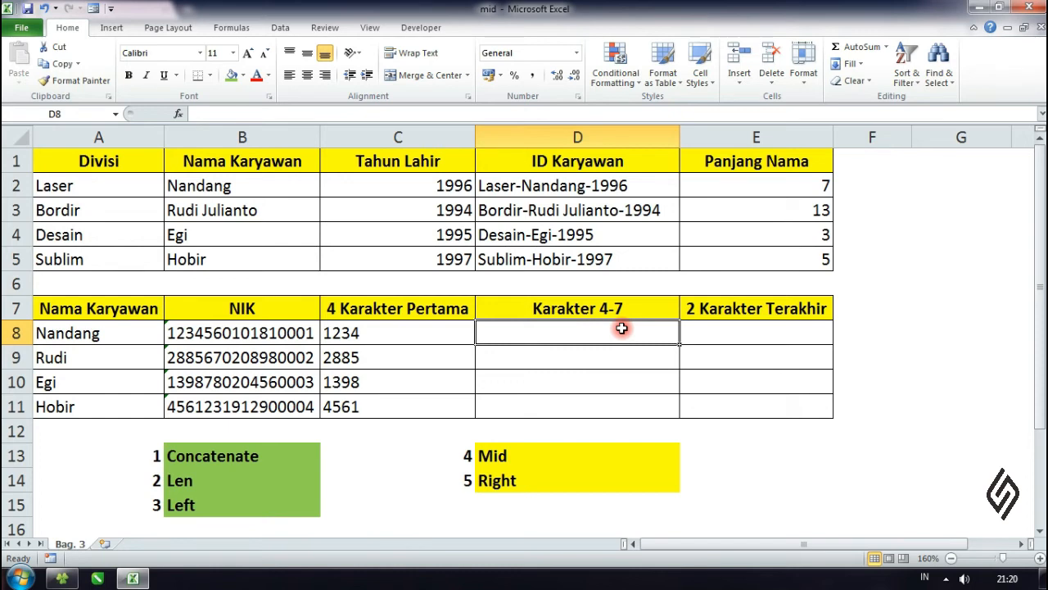
text(=mi)
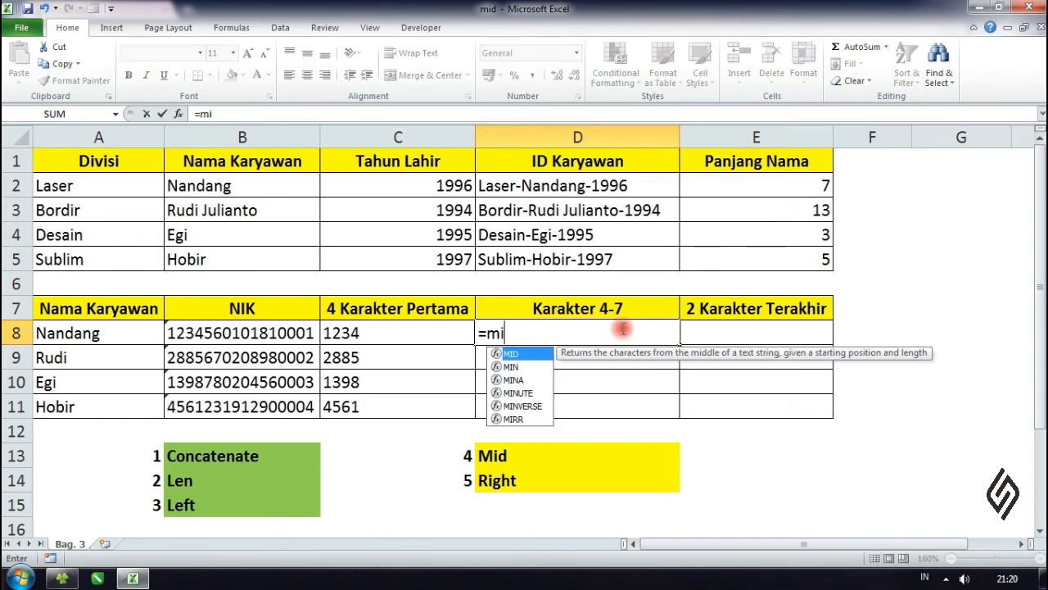
text(d()
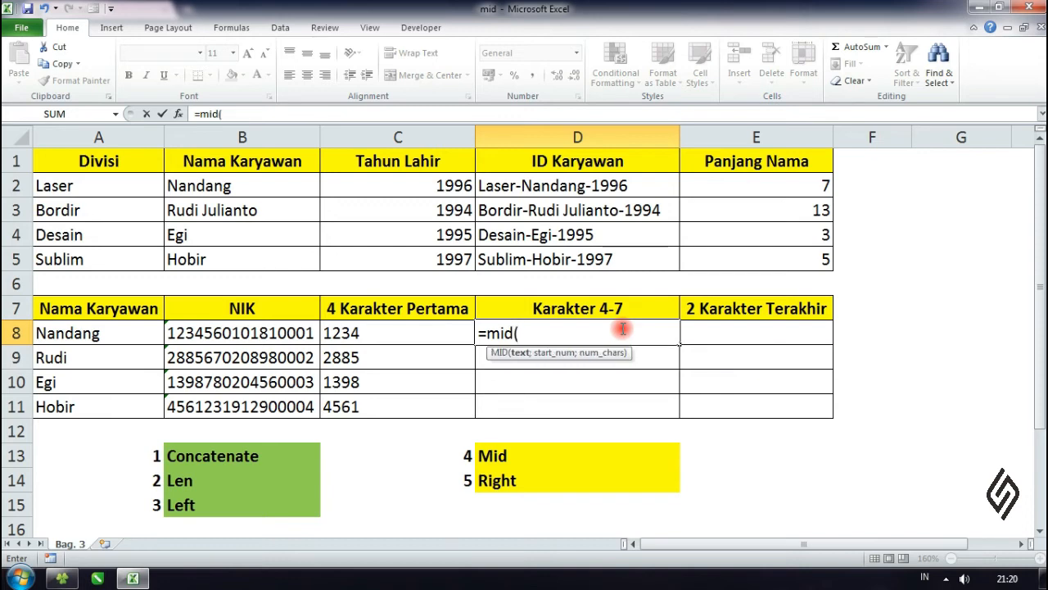
click(223, 333)
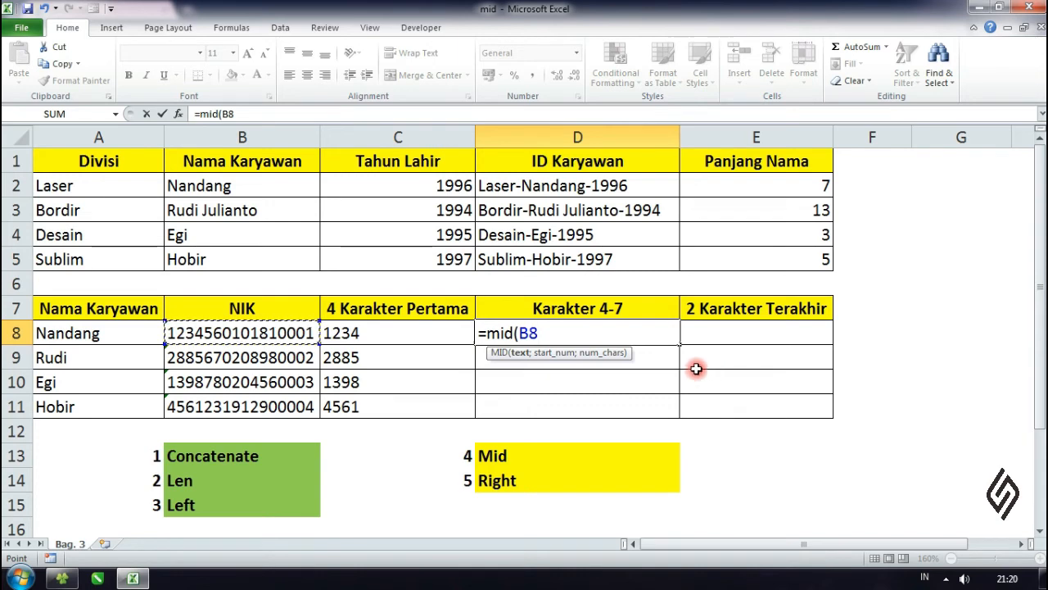
text(;4)
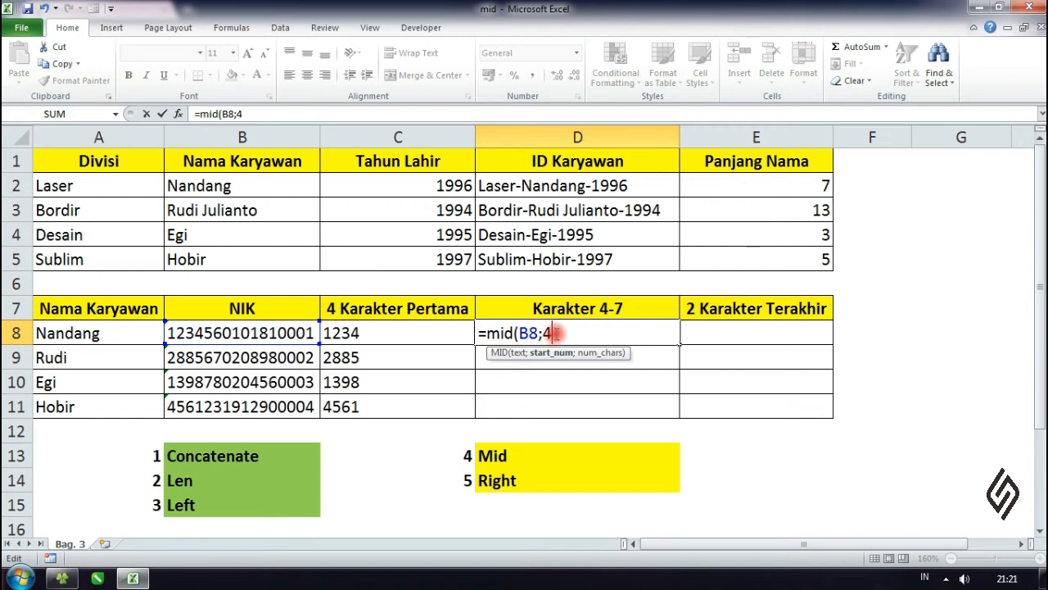
text(;3)
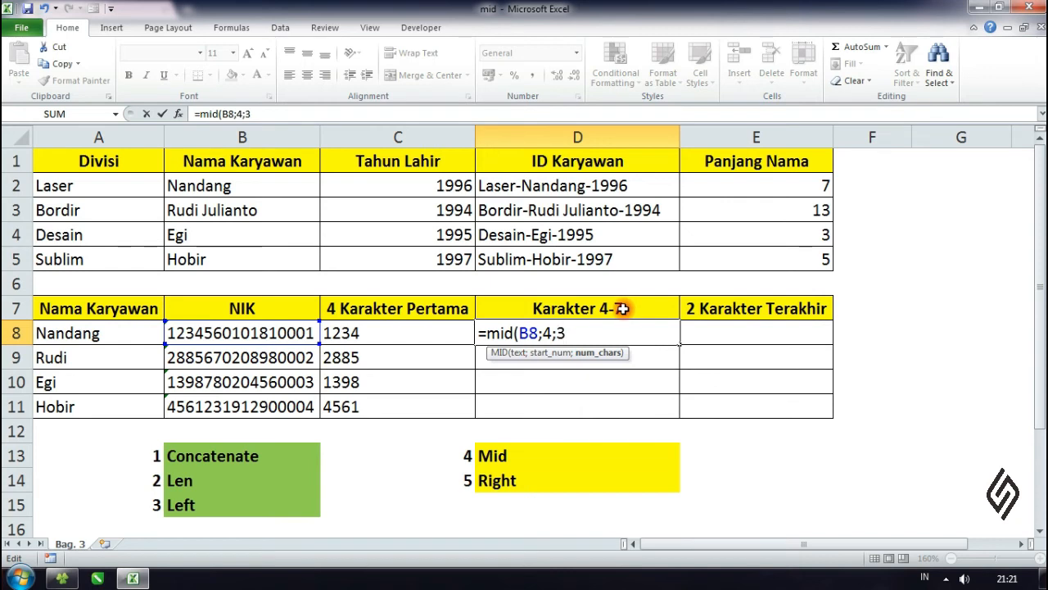
text())
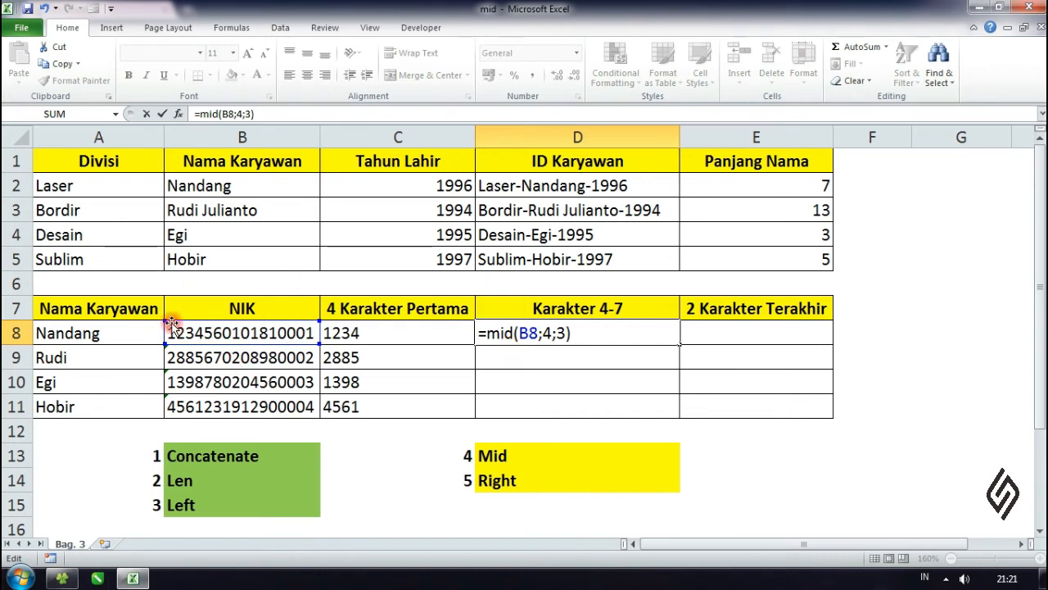
key(Return)
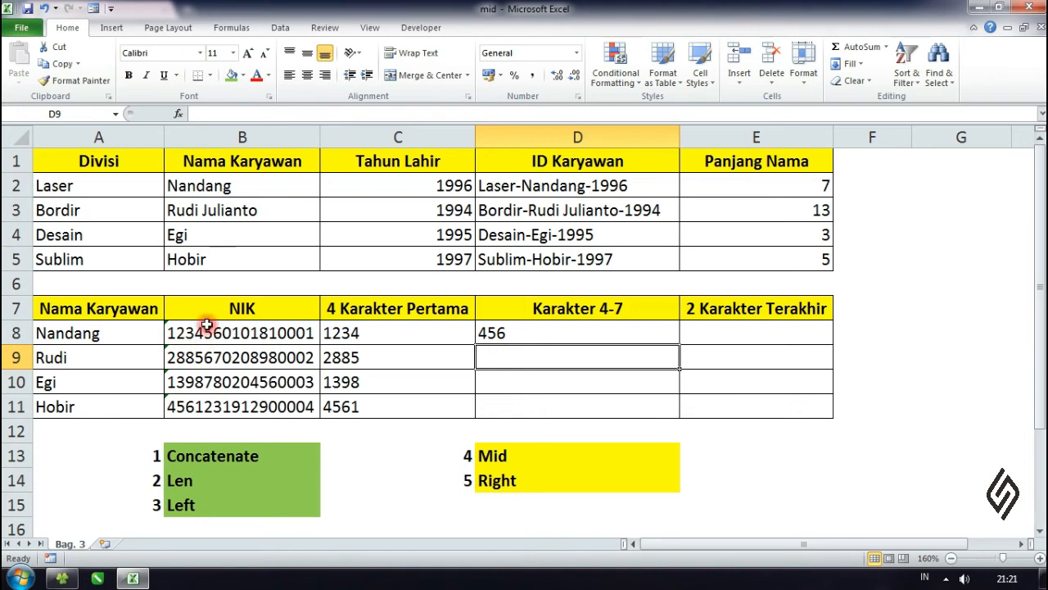
Copy the three-character MID formula from D8 down through D11
double_click(484, 333)
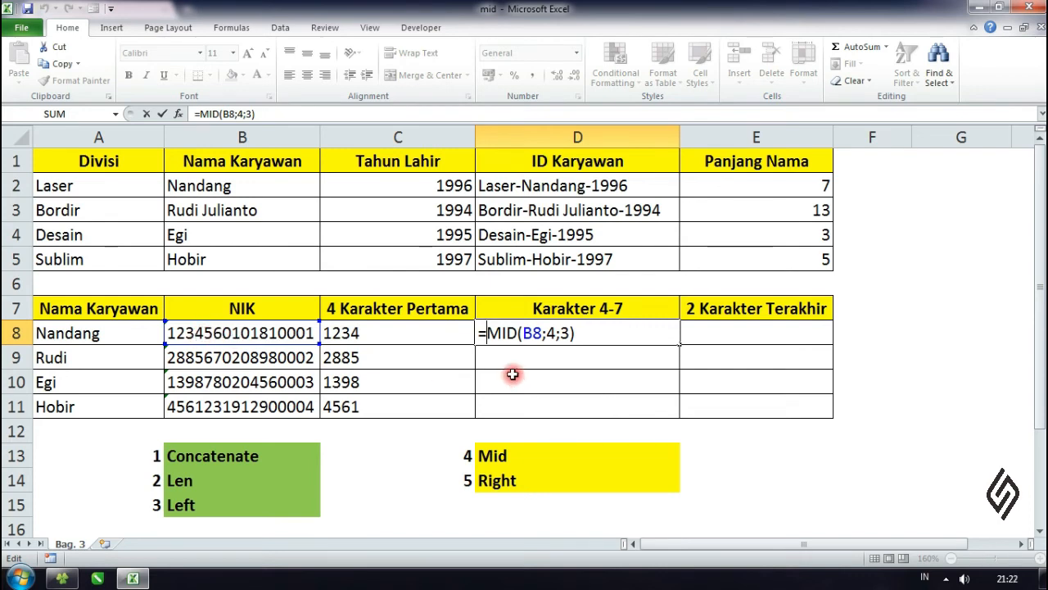
key(Return)
click(561, 335)
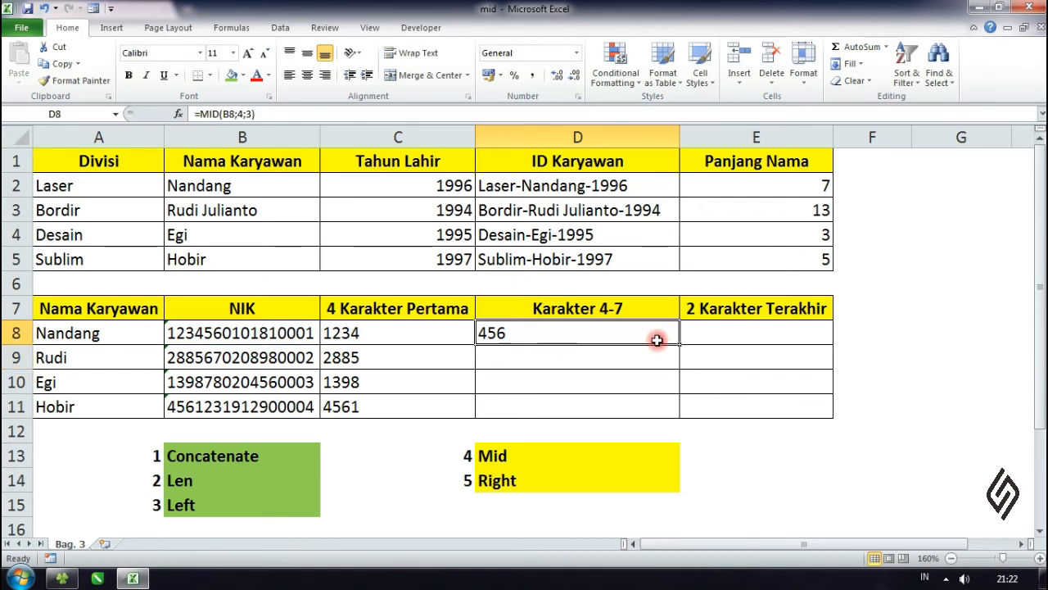
double_click(679, 344)
click(786, 348)
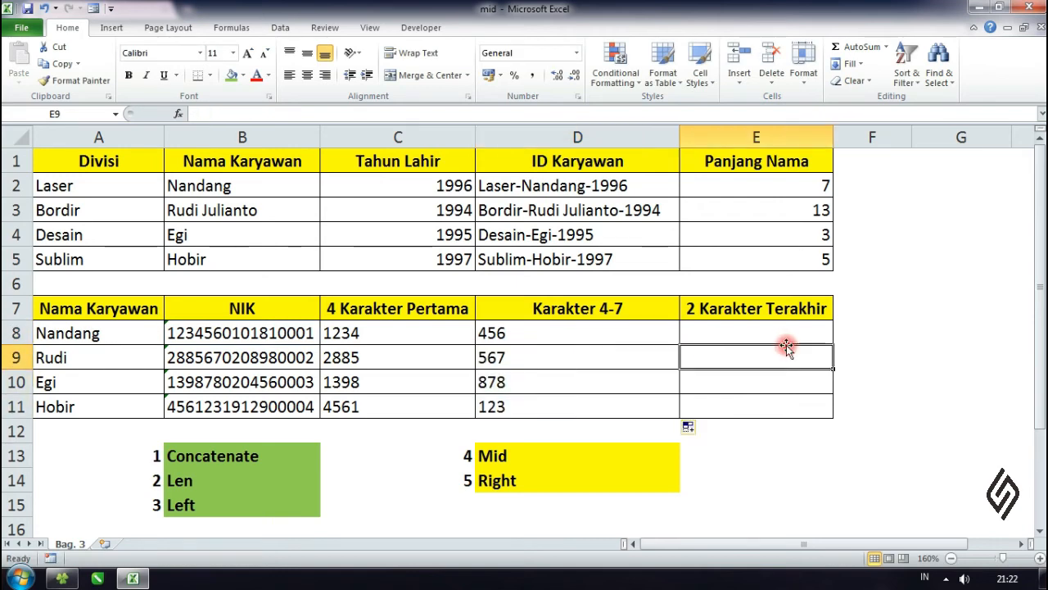
Inspect the MID formula in D10 and its number-of-characters argument against the NIK in B10
click(608, 351)
click(590, 380)
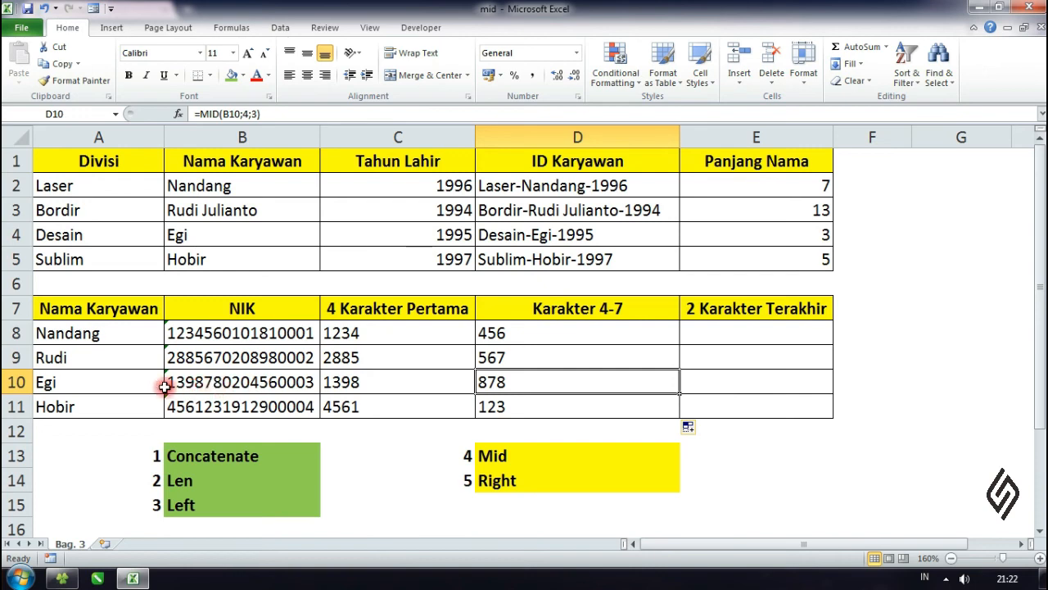
click(207, 385)
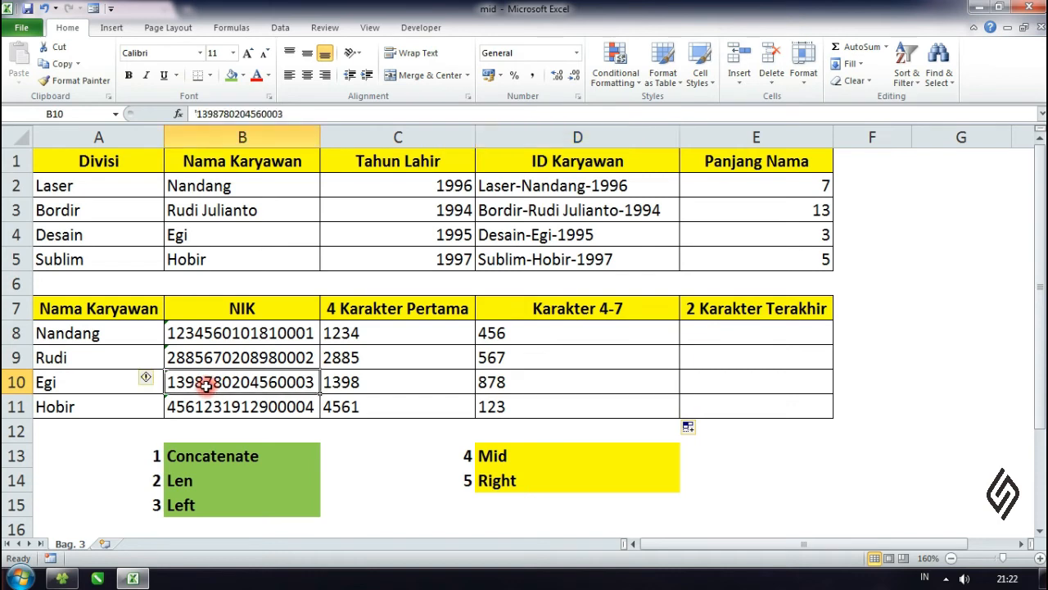
double_click(508, 382)
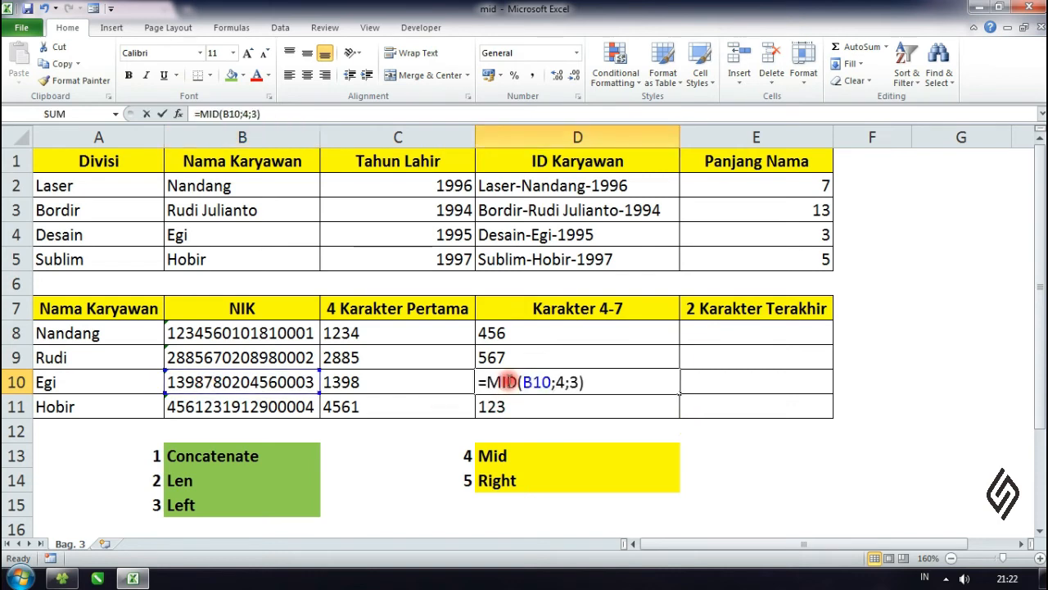
double_click(575, 382)
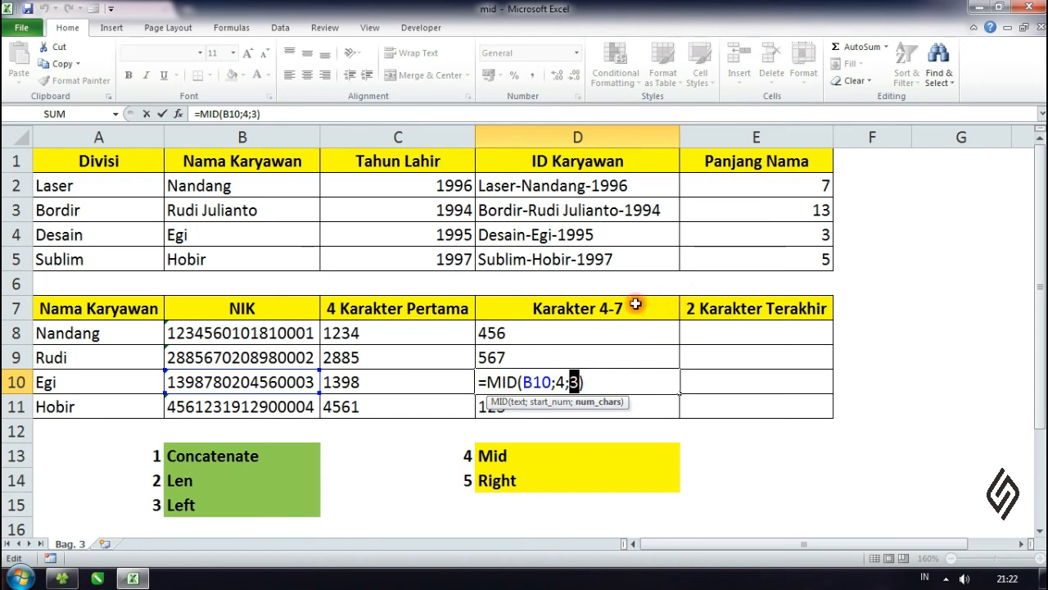
key(Return)
Change the number of characters in D8's MID formula to 4
click(571, 327)
double_click(545, 332)
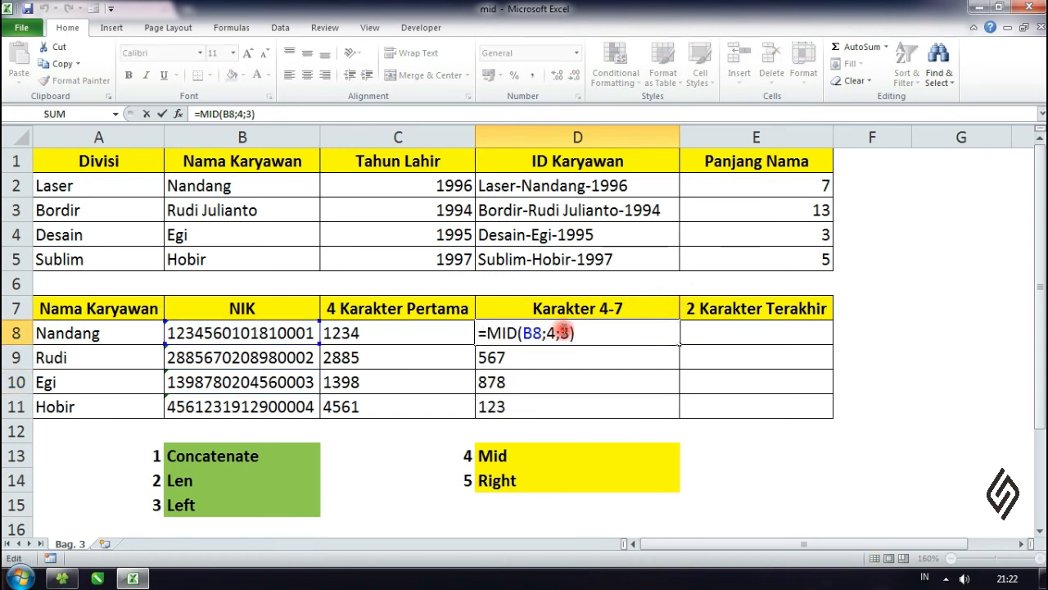
double_click(563, 332)
text(4)
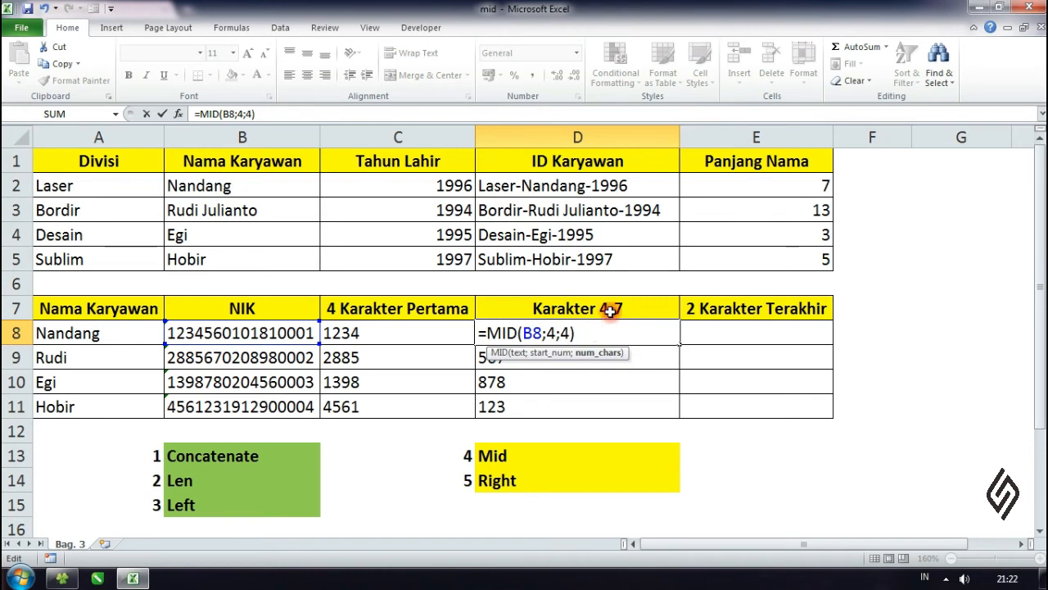
key(Return)
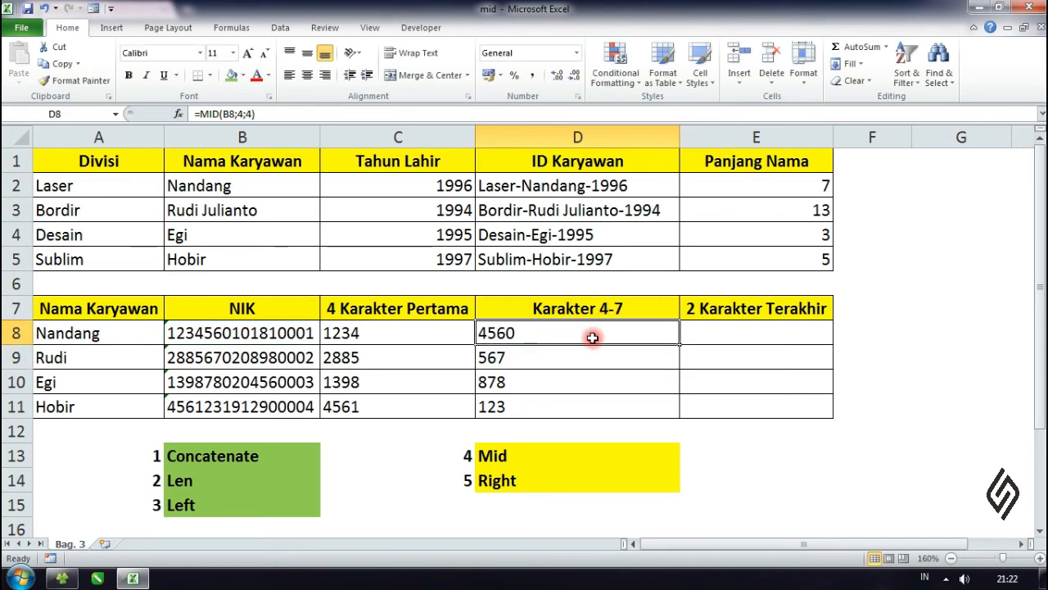
Copy the four-character MID formula from D8 down through D11
double_click(679, 345)
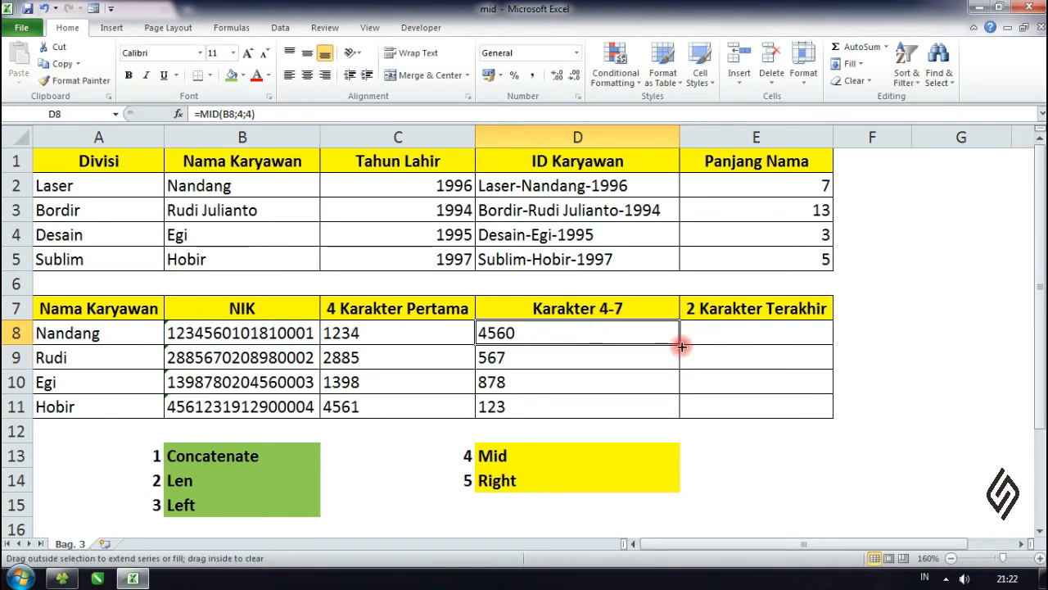
click(578, 355)
click(742, 355)
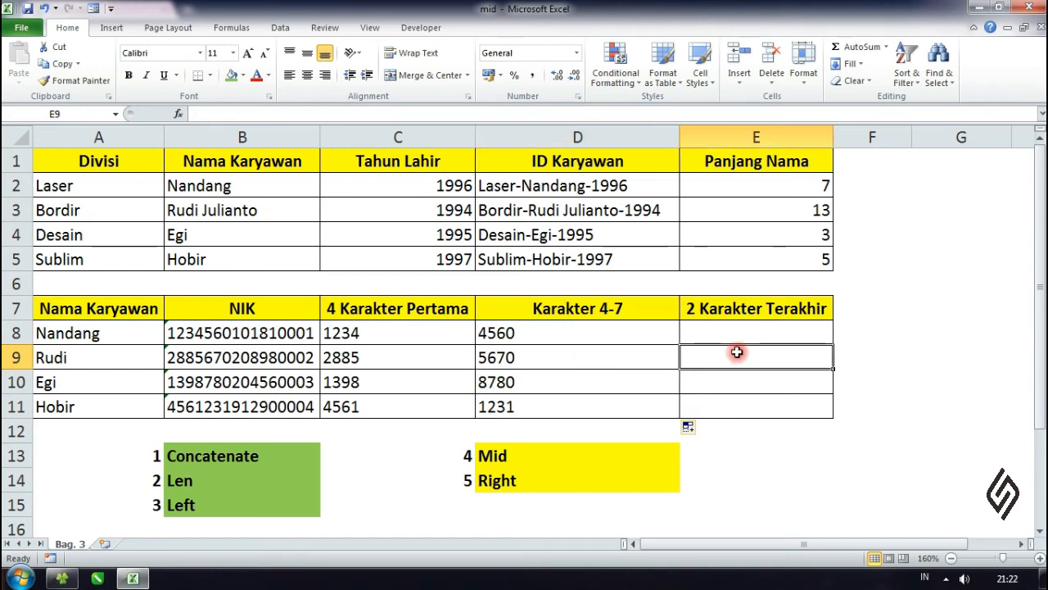
Fill the Mid entry in D13 of the function list with green
click(574, 455)
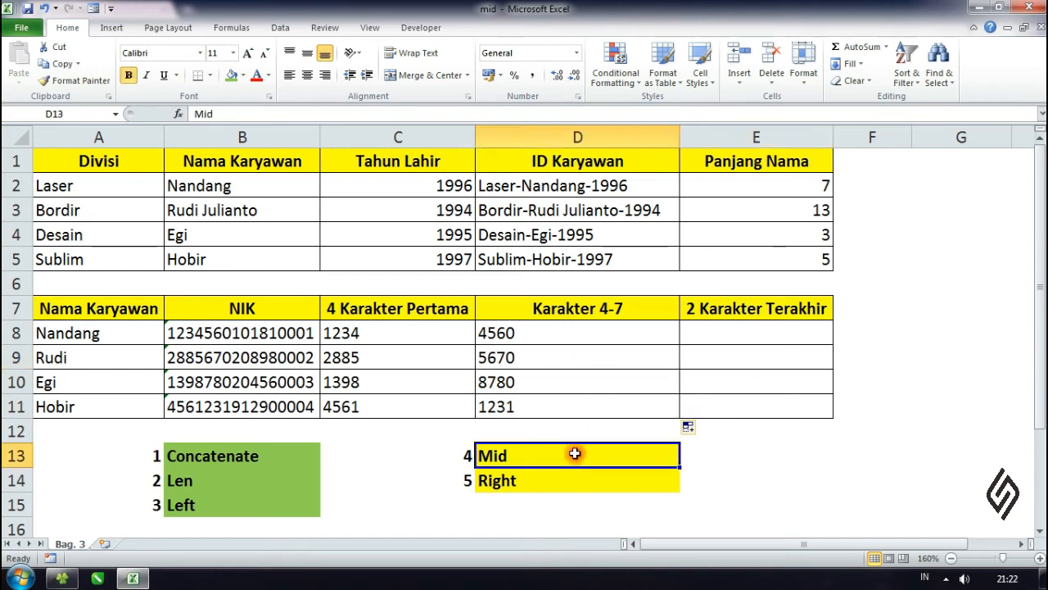
click(232, 74)
click(732, 455)
Enter a RIGHT formula in E8 that extracts the last 2 characters of the NIK in B8
click(621, 470)
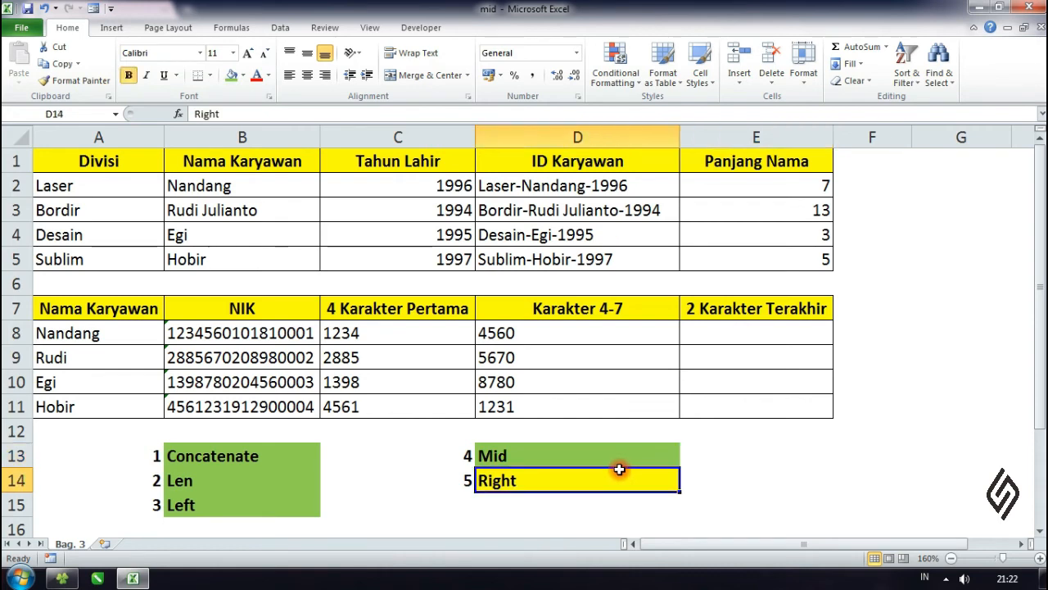
click(781, 333)
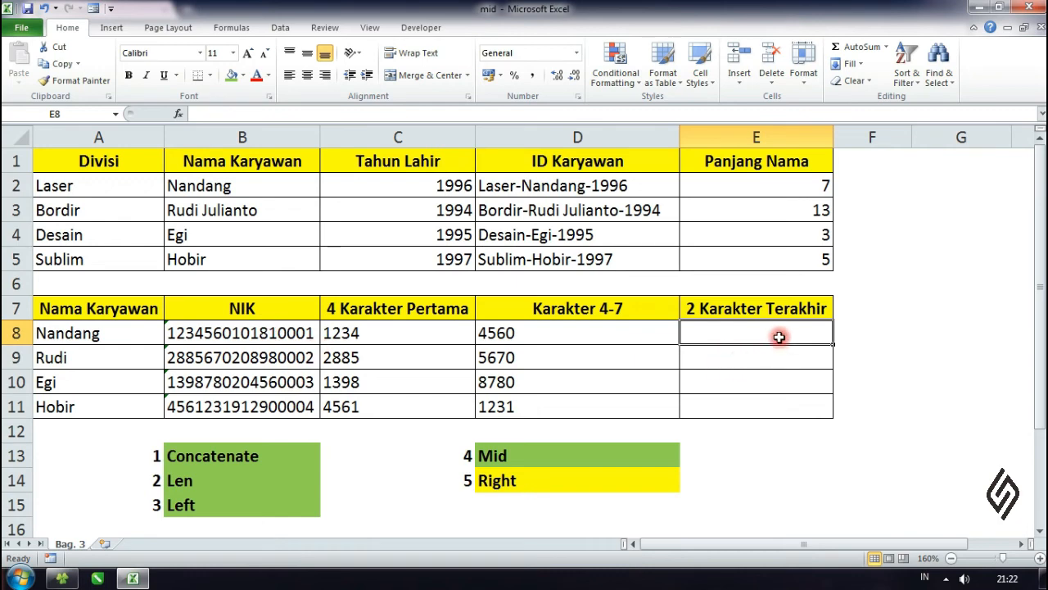
text(=)
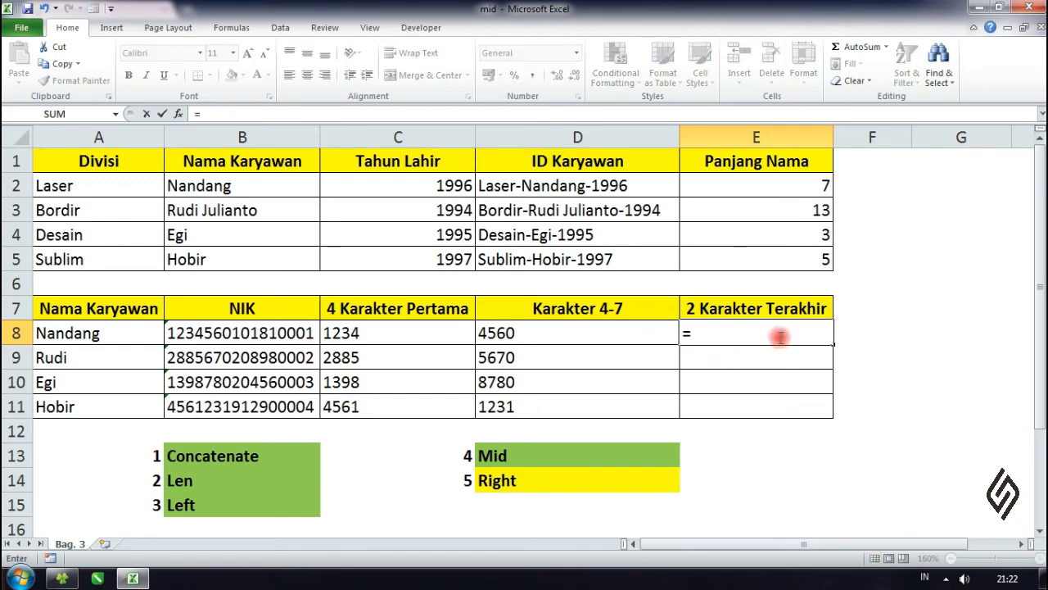
text(righte)
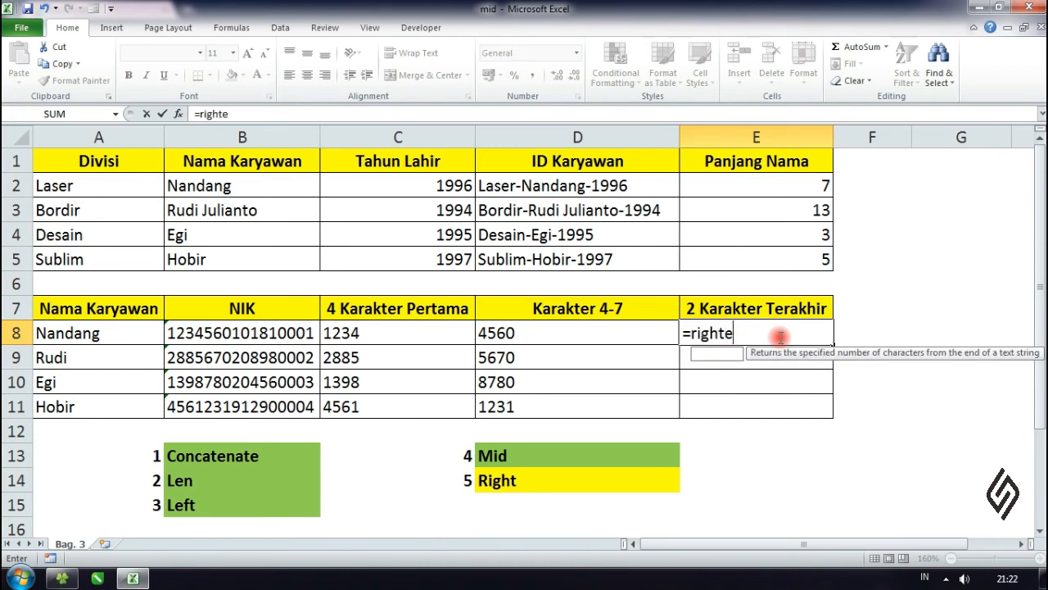
key(BackSpace)
text(()
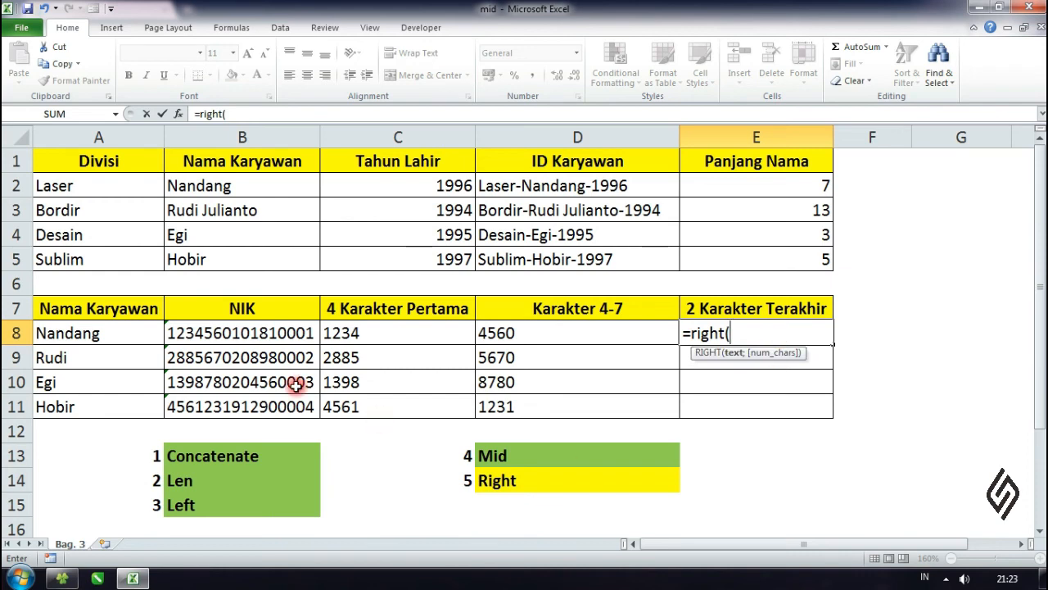
click(278, 331)
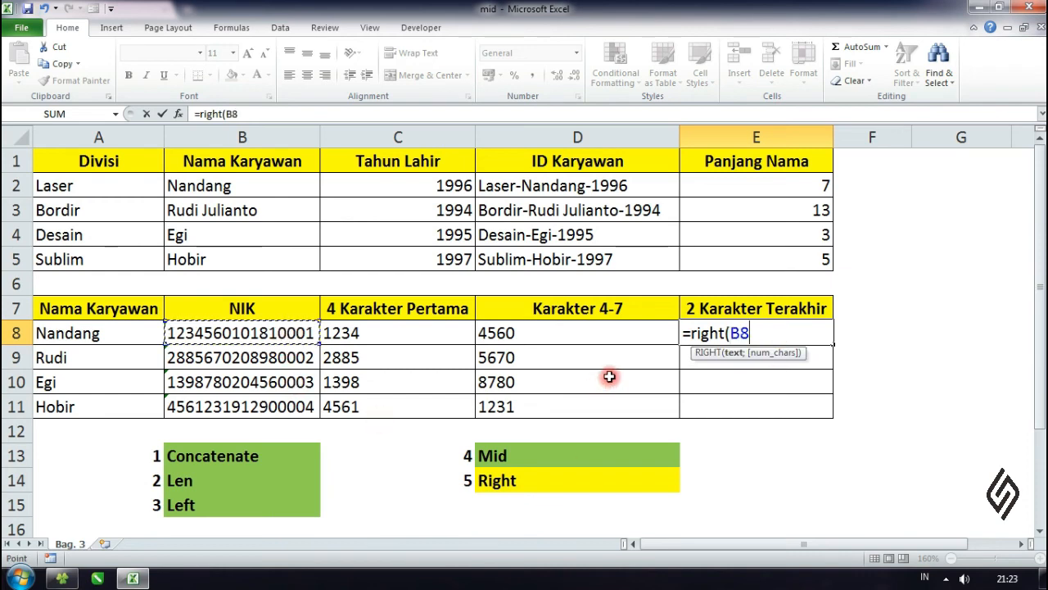
text(;2)
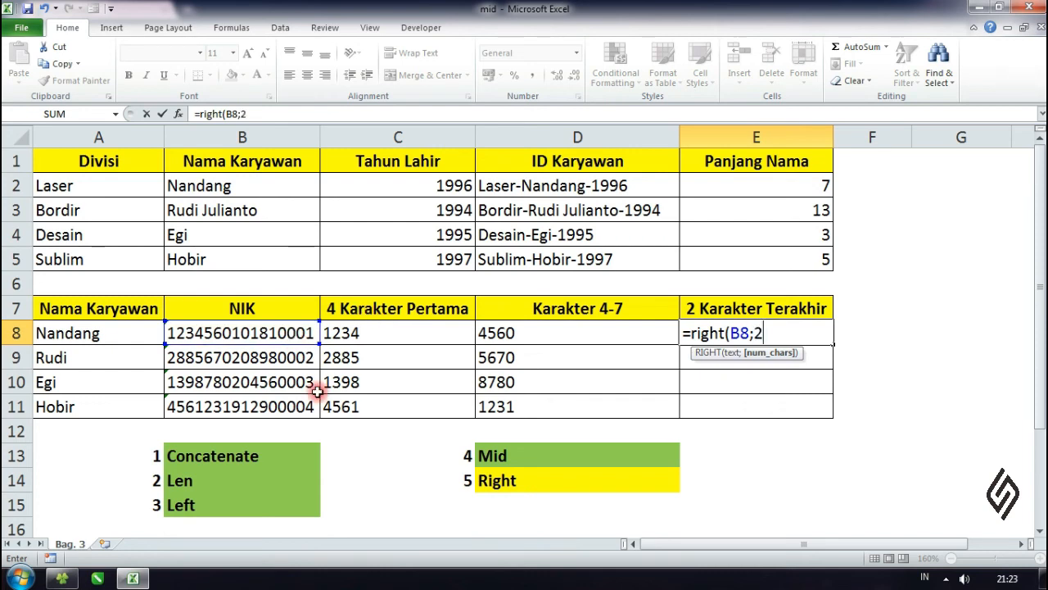
key(Return)
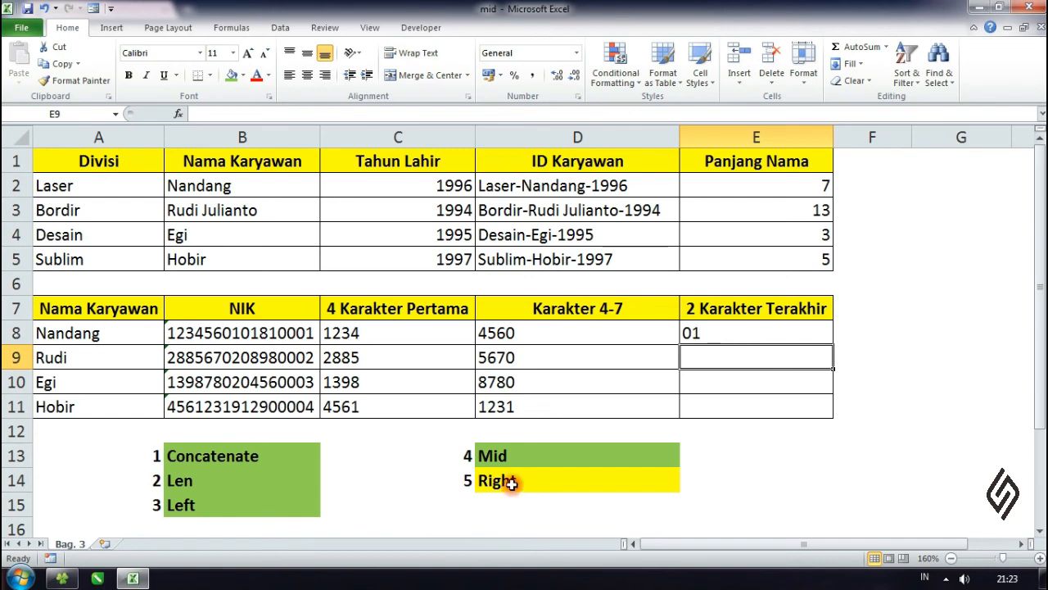
Copy the two-character RIGHT formula from E8 down through E11
click(740, 331)
double_click(825, 339)
click(942, 310)
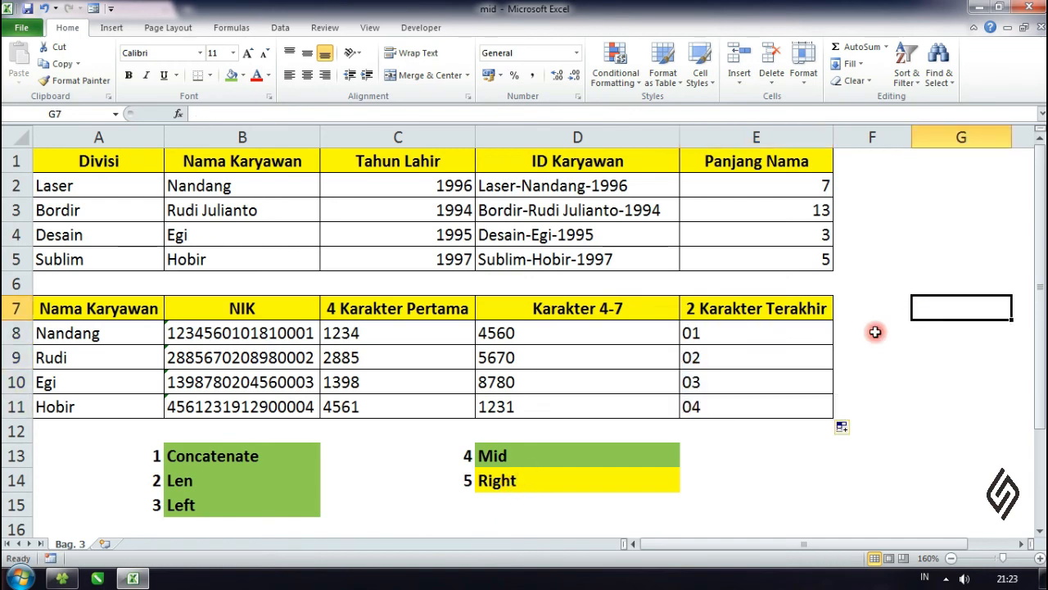
Fill the Right entry in D14 of the function list with green
click(588, 477)
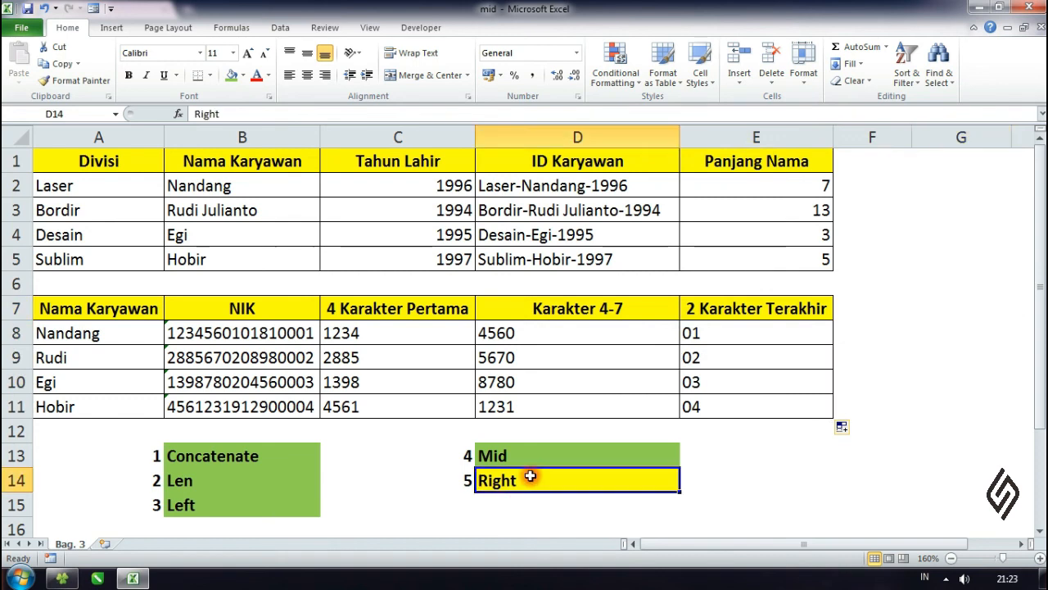
click(232, 76)
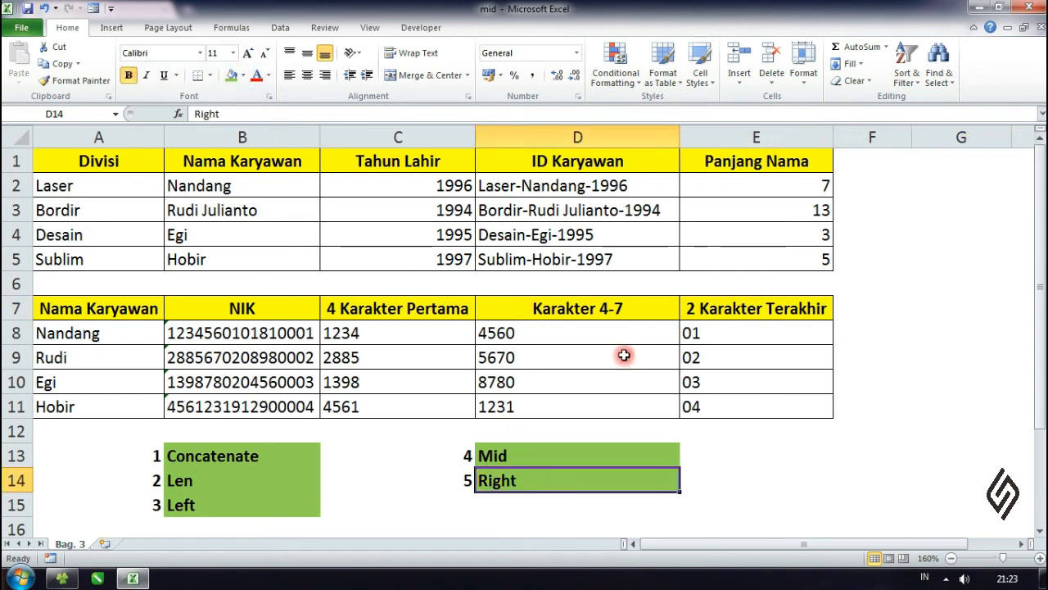
click(840, 448)
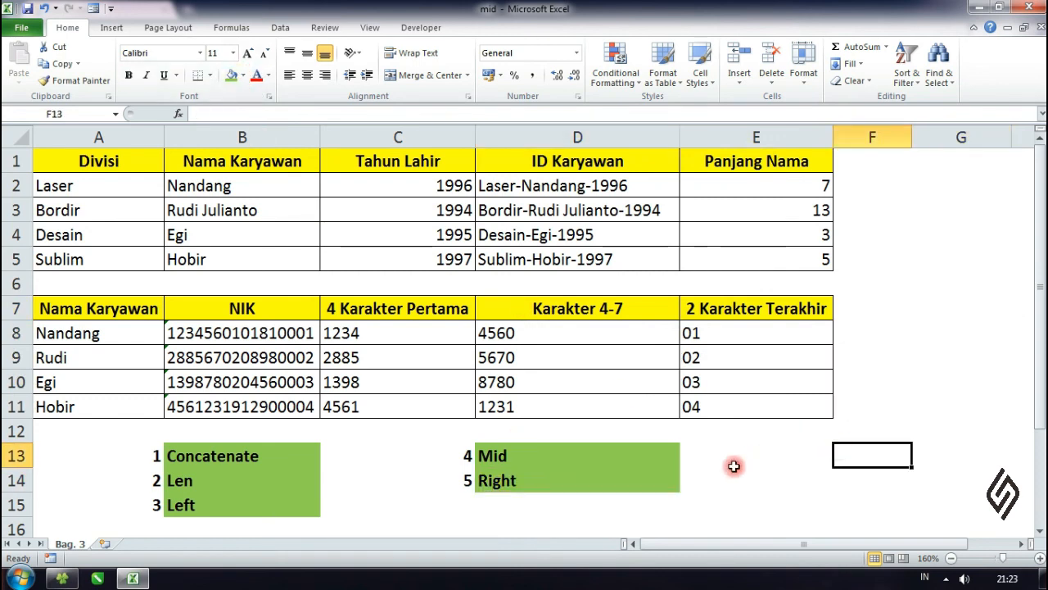
drag(80, 505, 721, 166)
click(950, 230)
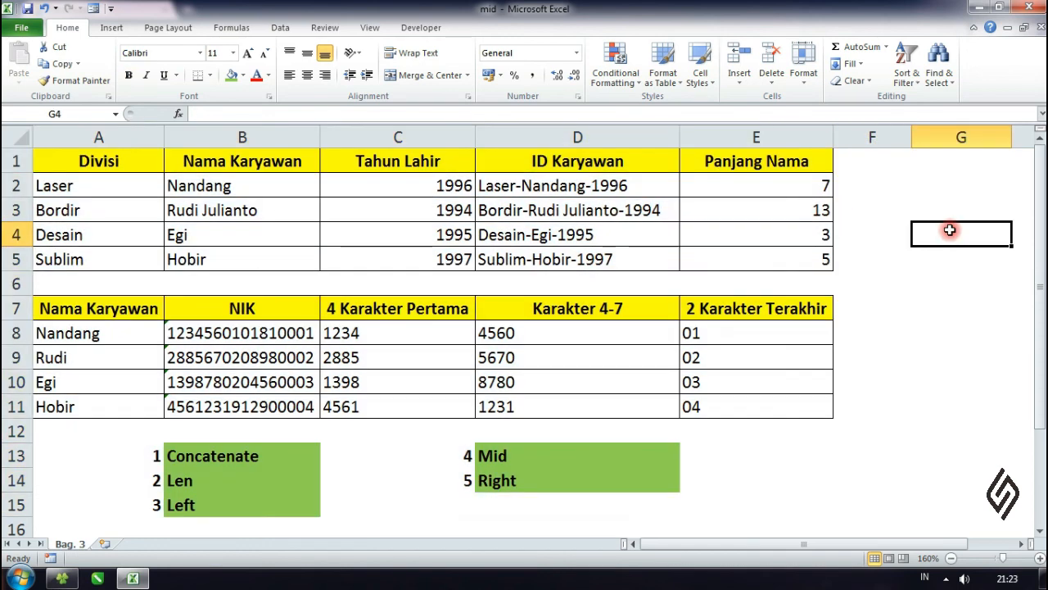